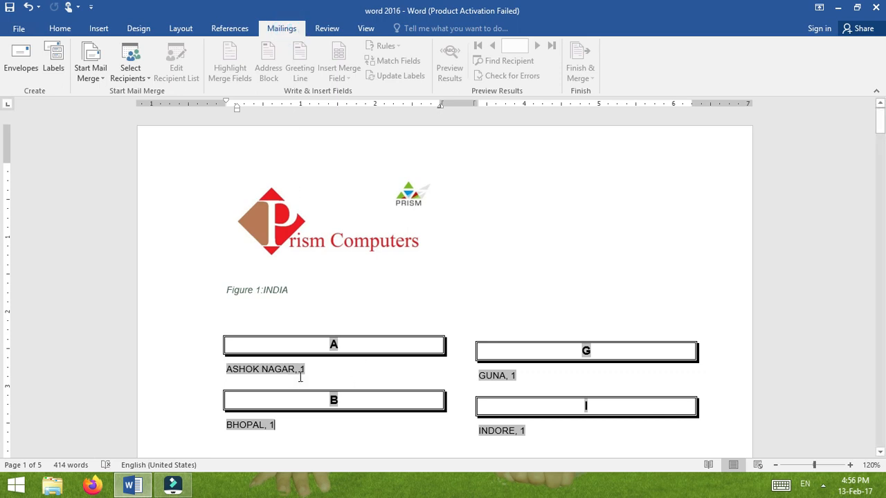
- Add the New command to the Quick Access Toolbar
left_click(229, 323)
left_click(240, 319)
left_click(295, 292)
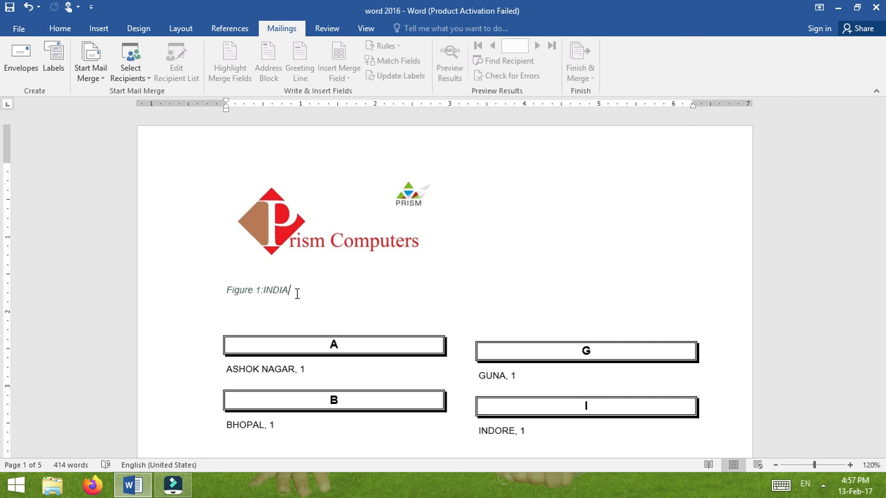
left_click(91, 7)
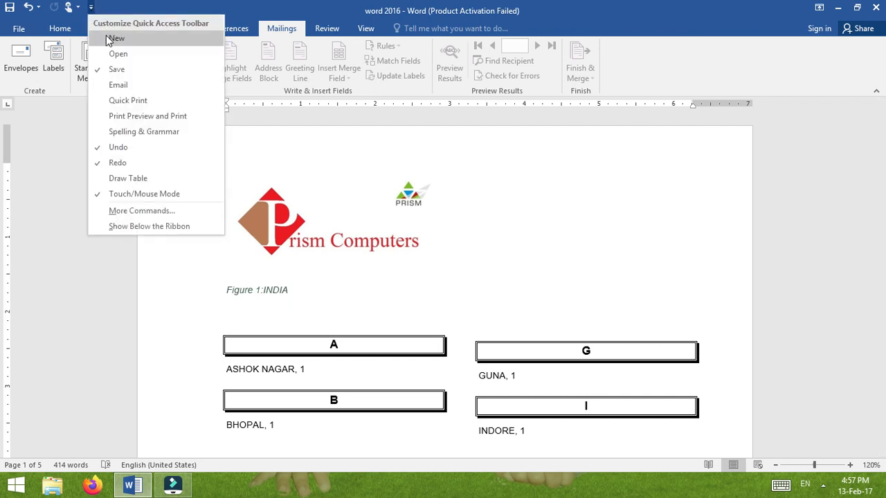
left_click(111, 38)
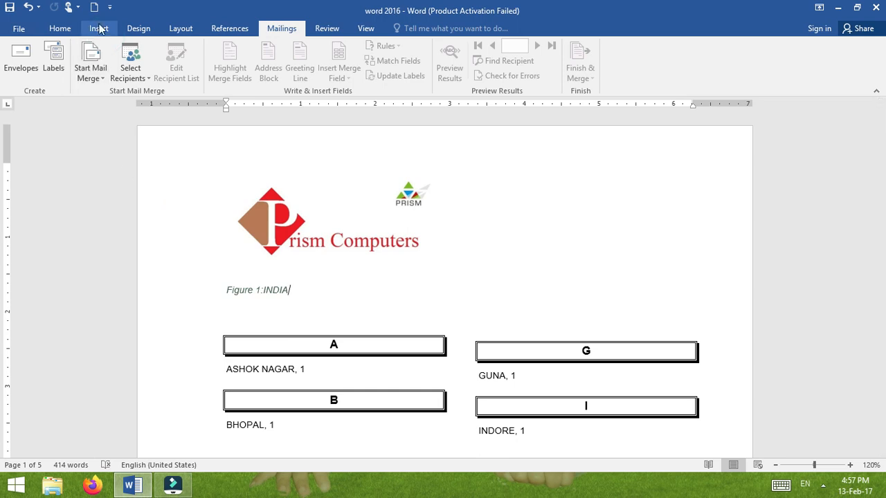
- Delete everything from the figure caption below the logos through to the end of the document
left_click(223, 314)
left_click(224, 316)
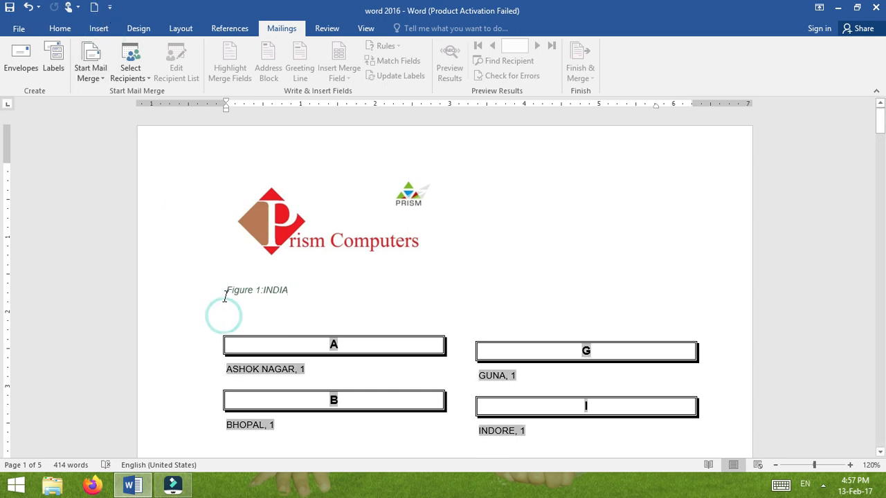
left_click(225, 296)
triple_click(225, 301)
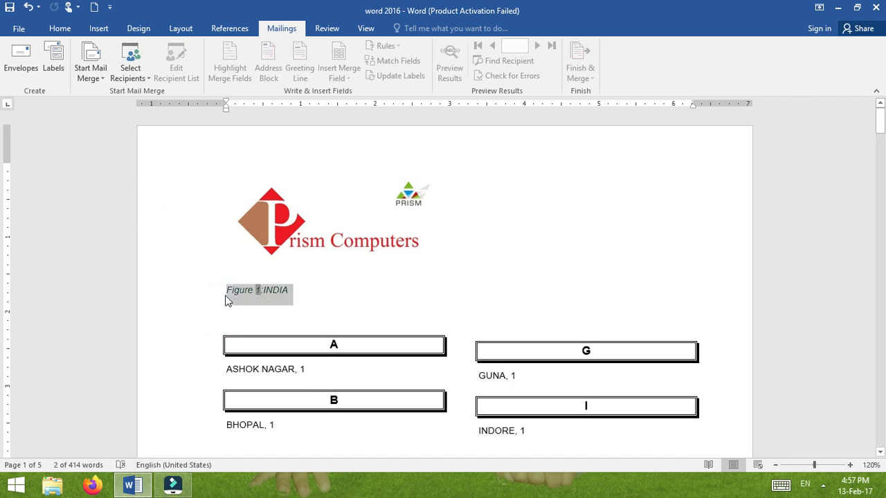
scroll(225, 301, "down", 18)
scroll(225, 301, "down", 15)
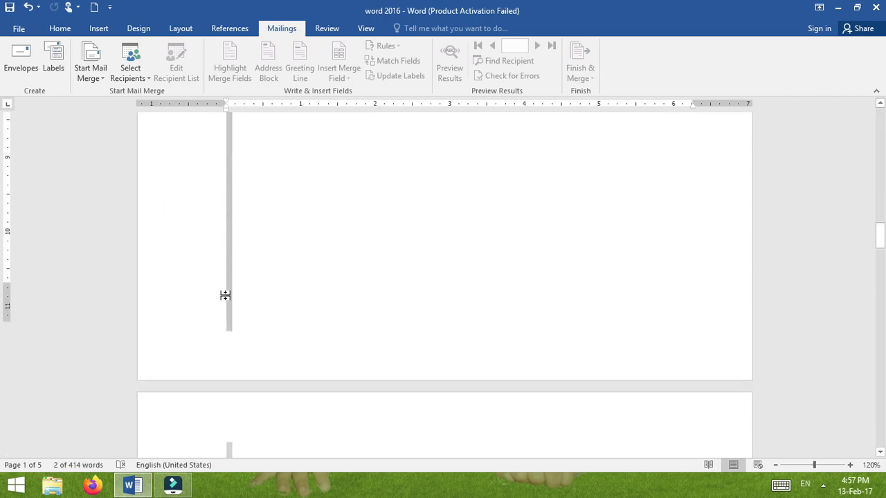
scroll(225, 301, "down", 15)
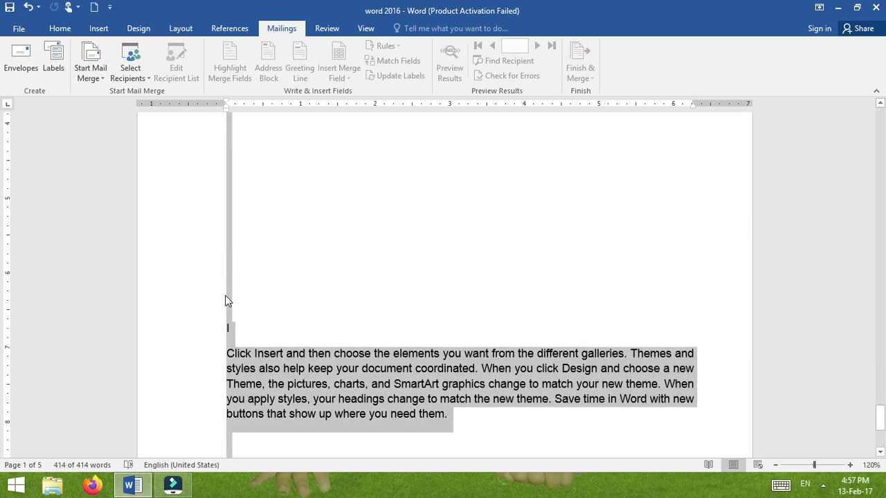
key("Delete")
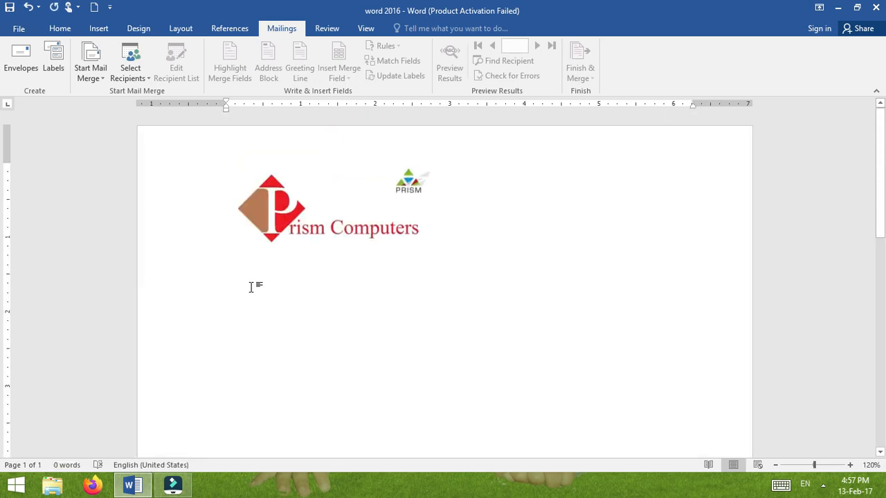
left_click(250, 287)
left_click(537, 264)
- Examine the delivery and return address fields for envelopes and the address field for labels, closing the dialog without creating anything
left_click(26, 77)
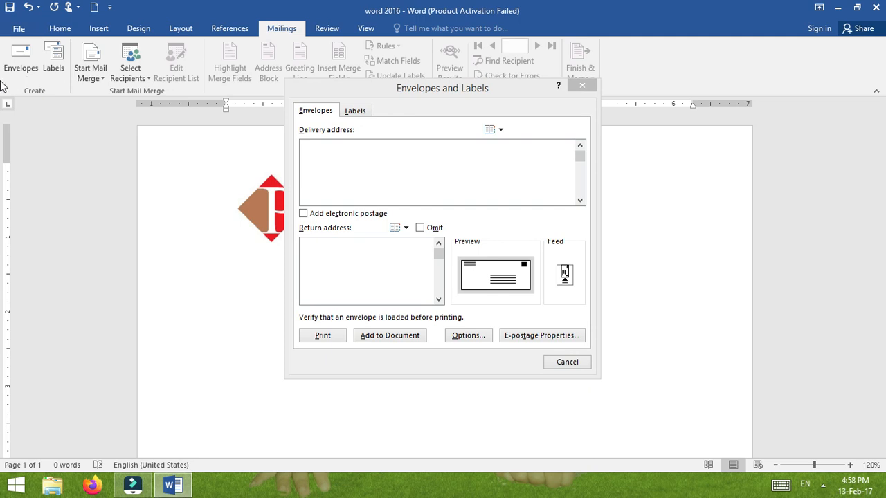
left_click(328, 163)
left_click(332, 263)
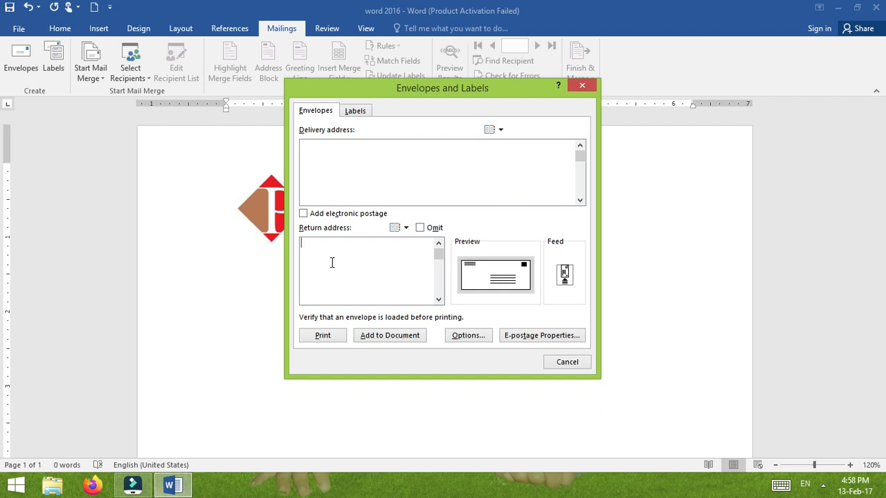
left_click(338, 158)
left_click(60, 80)
left_click(355, 111)
left_click(345, 155)
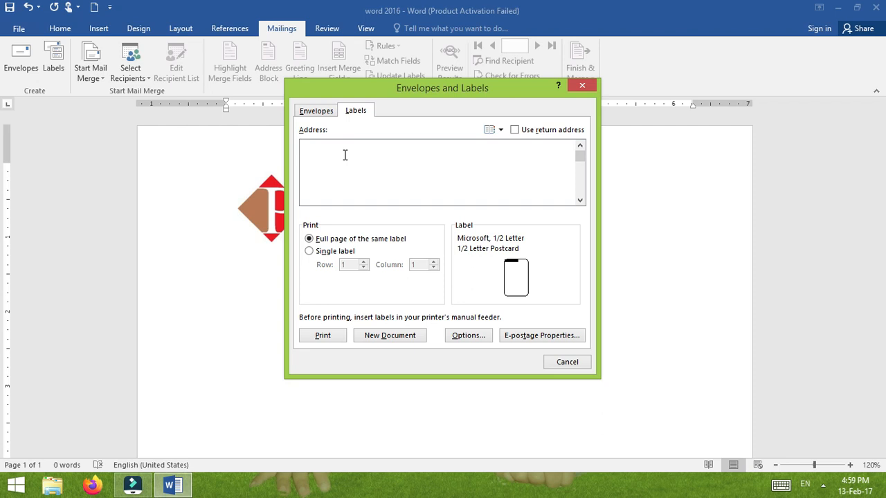
left_click(582, 85)
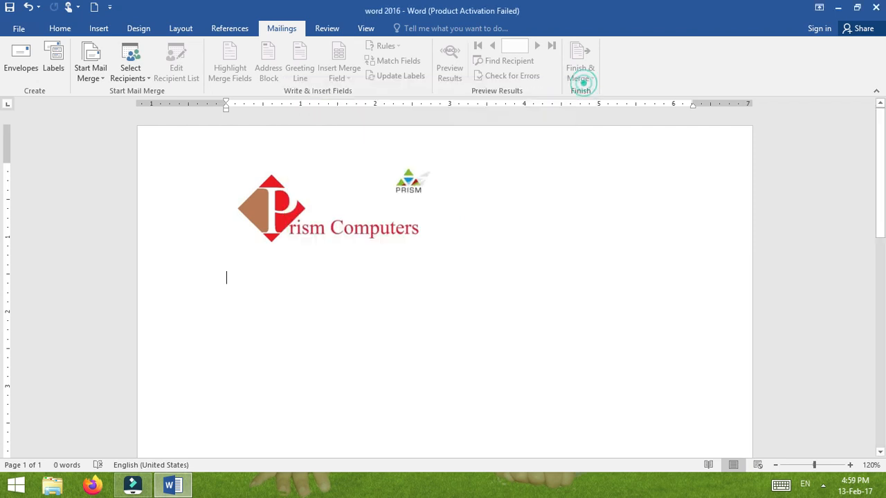
- Attach the existing MALLING DATA BASE file as the mail merge recipient list
left_click(102, 79)
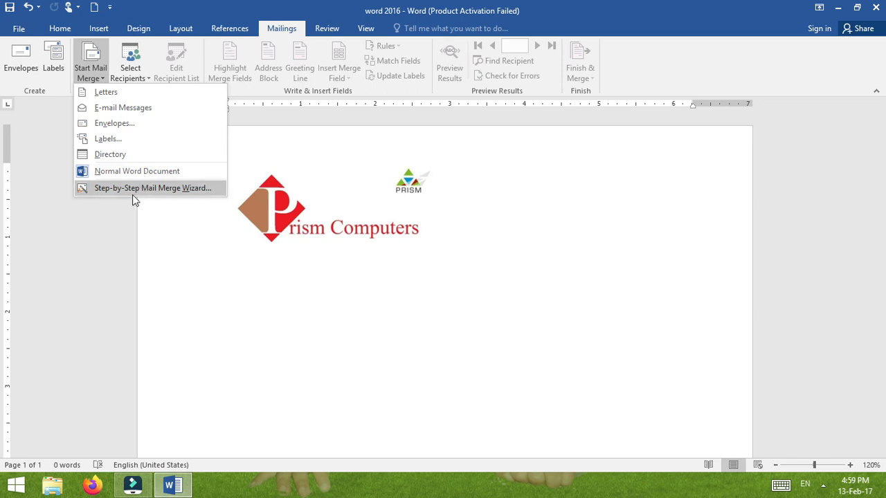
left_click(101, 76)
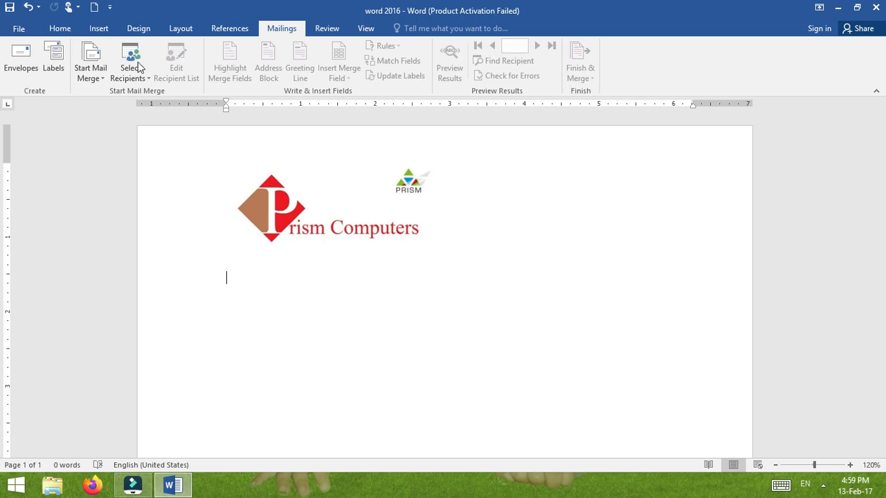
left_click(147, 83)
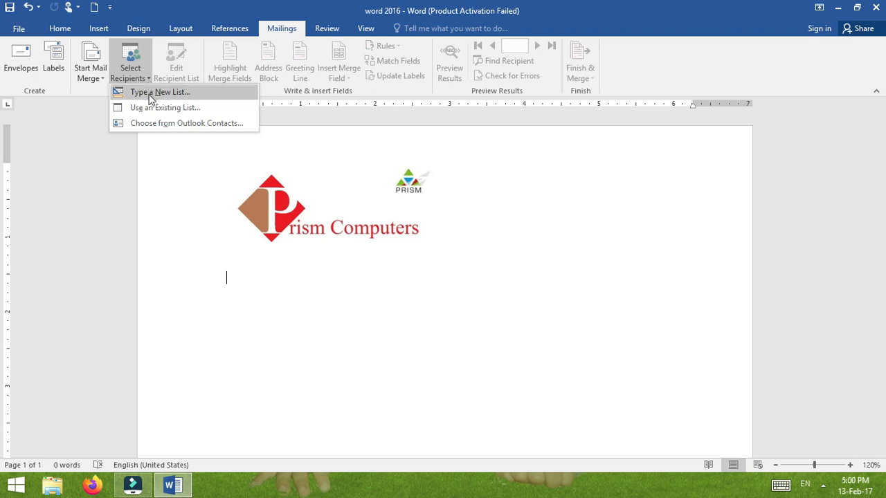
left_click(202, 111)
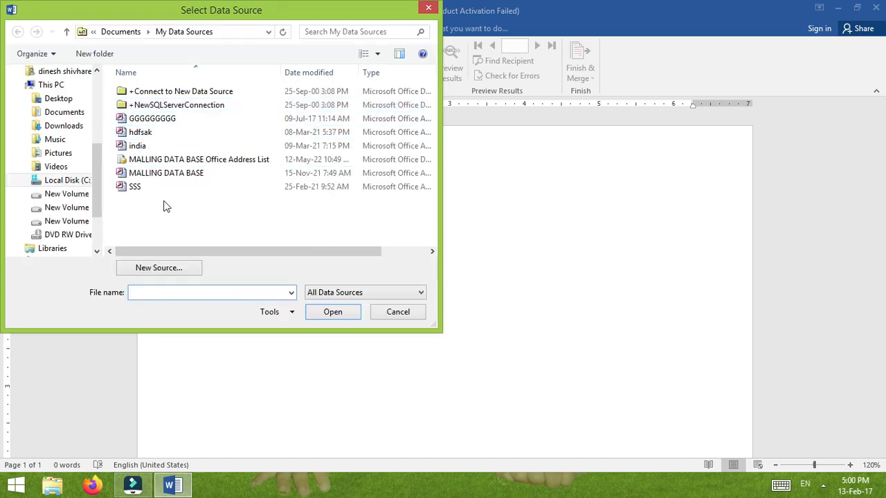
double_click(153, 179)
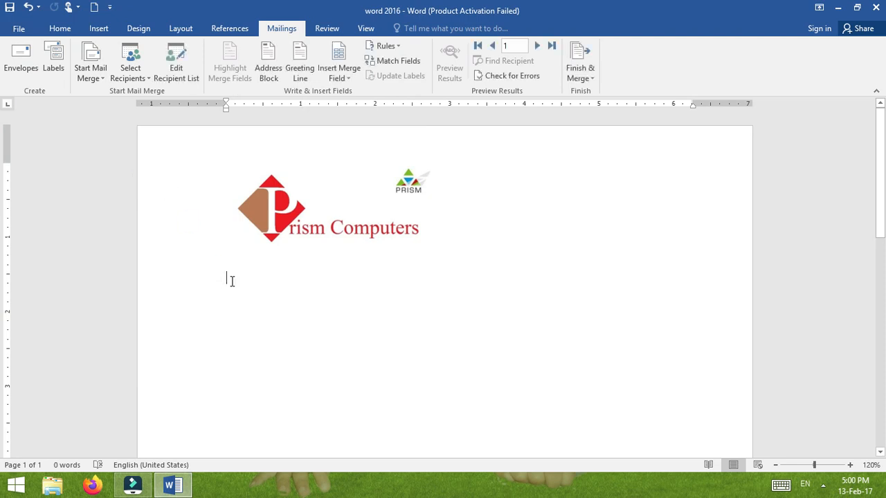
- Start a new address list for the mail merge recipients
left_click(144, 78)
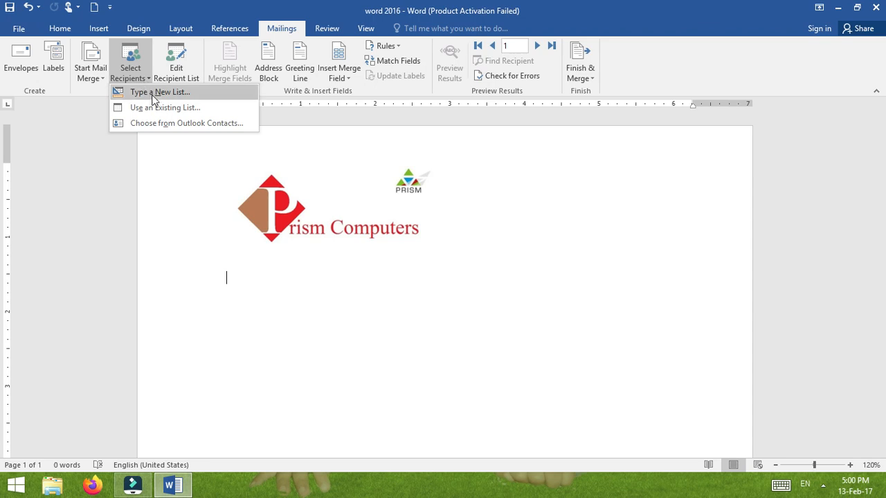
left_click(184, 93)
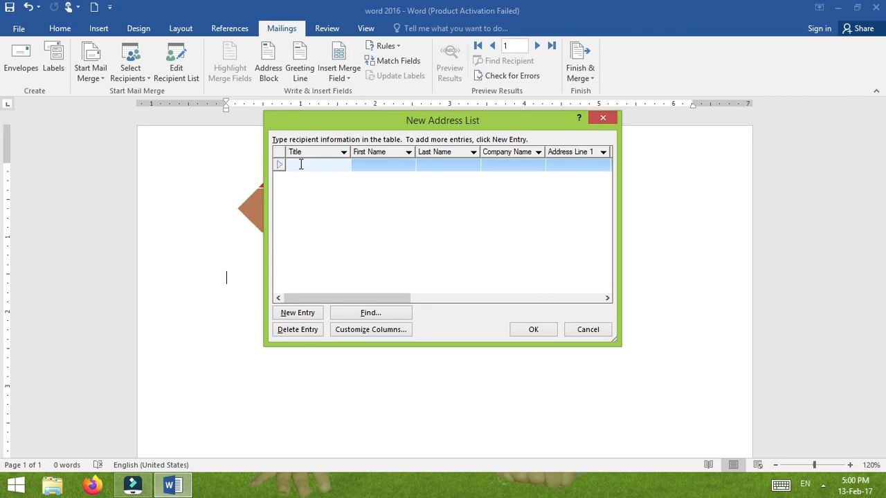
- Examine all the columns of the new address list, from Title through to E-mail Address
left_click(607, 298)
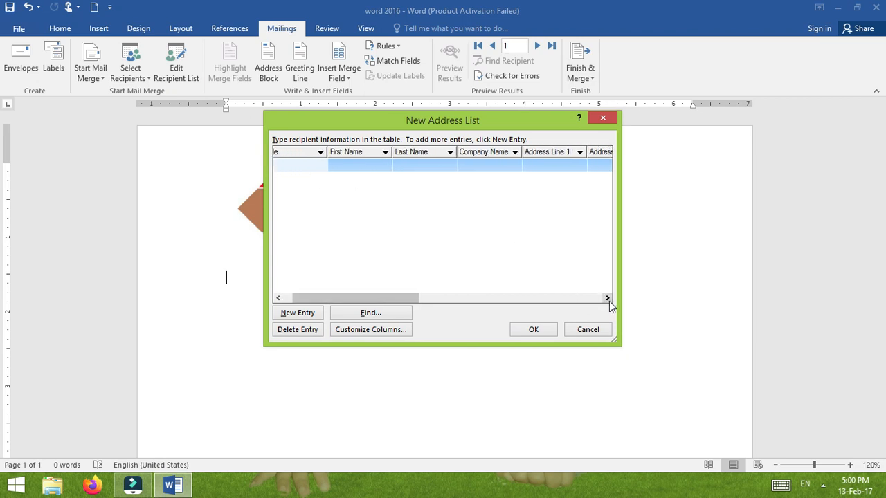
left_click(608, 299)
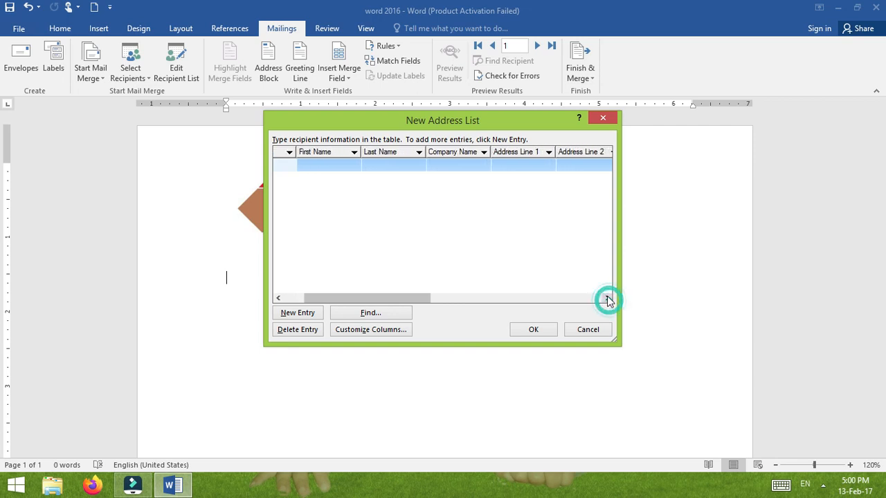
left_click(607, 299)
left_click(607, 299)
left_click(608, 299)
left_click(608, 298)
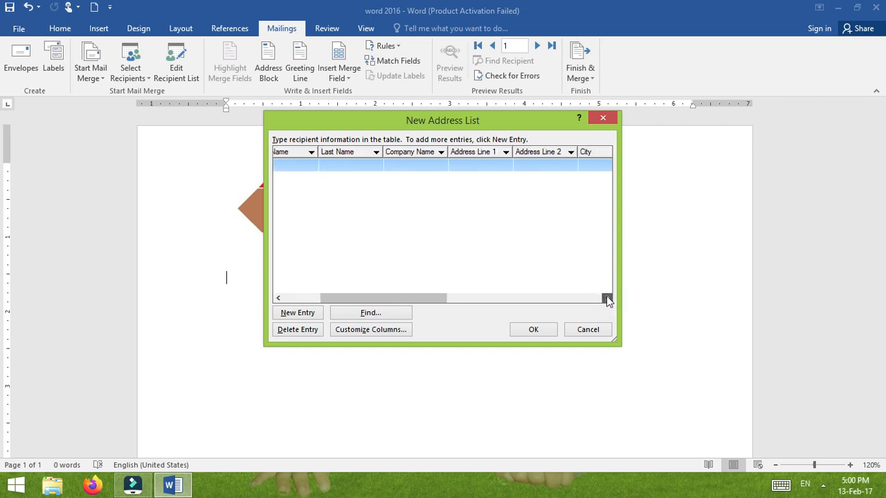
left_click(608, 299)
left_click(608, 299)
left_click(608, 299)
left_click(607, 299)
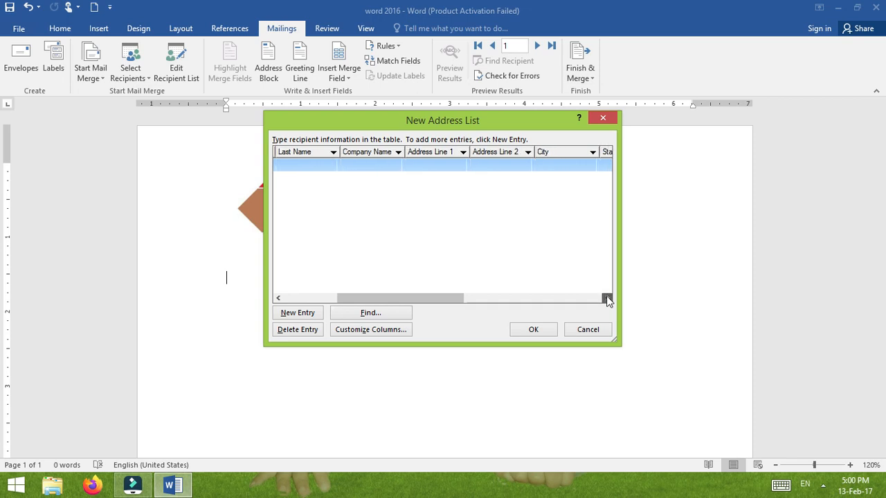
left_click(607, 299)
left_click(608, 299)
left_click(607, 299)
left_click(608, 299)
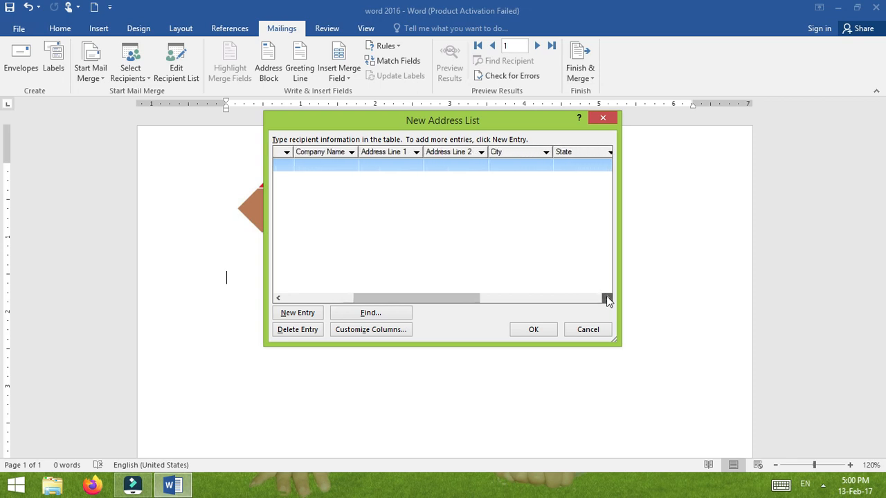
left_click(607, 299)
left_click(607, 299)
left_click(608, 299)
left_click(607, 299)
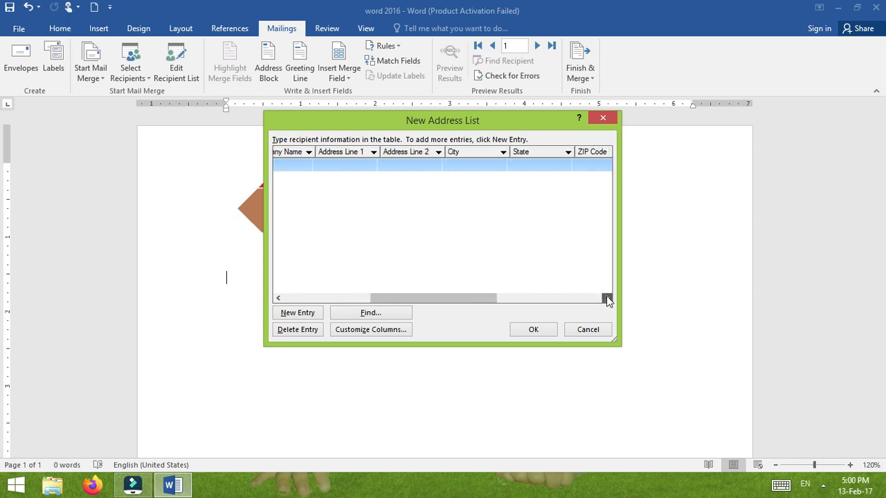
left_click(607, 299)
left_click(608, 299)
left_click(607, 299)
left_click(608, 299)
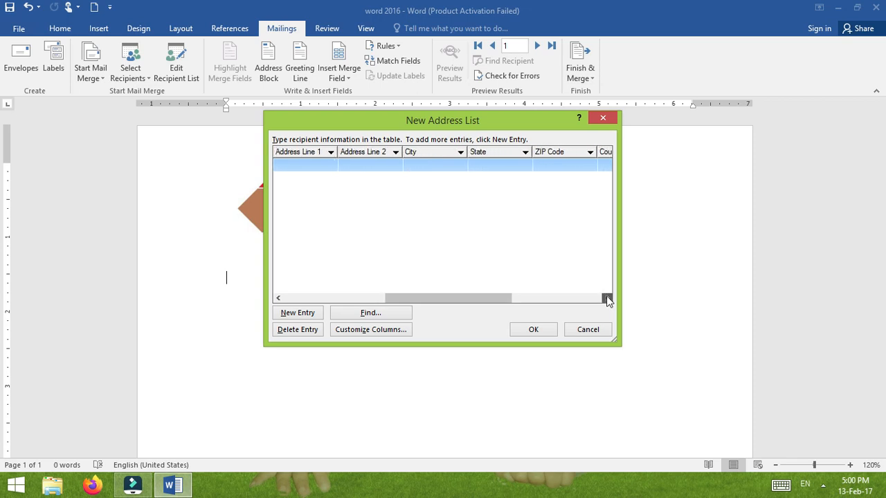
left_click(607, 299)
left_click(607, 299)
left_click(607, 299)
left_click(608, 299)
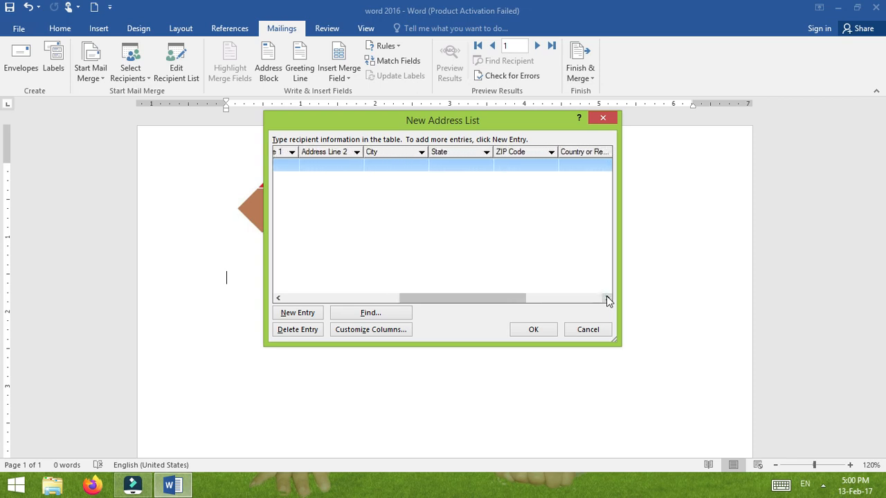
left_click(608, 299)
left_click(608, 299)
left_click(607, 299)
left_click(608, 299)
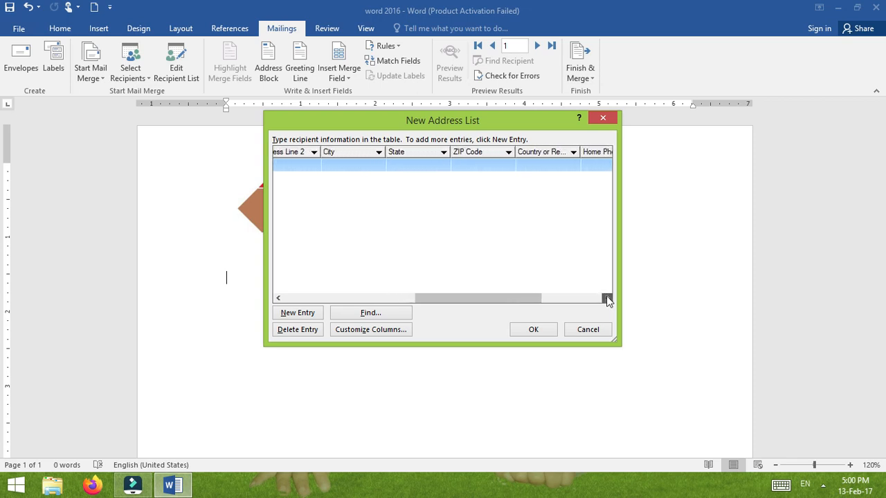
left_click(607, 299)
left_click(608, 298)
left_click(607, 299)
left_click(607, 299)
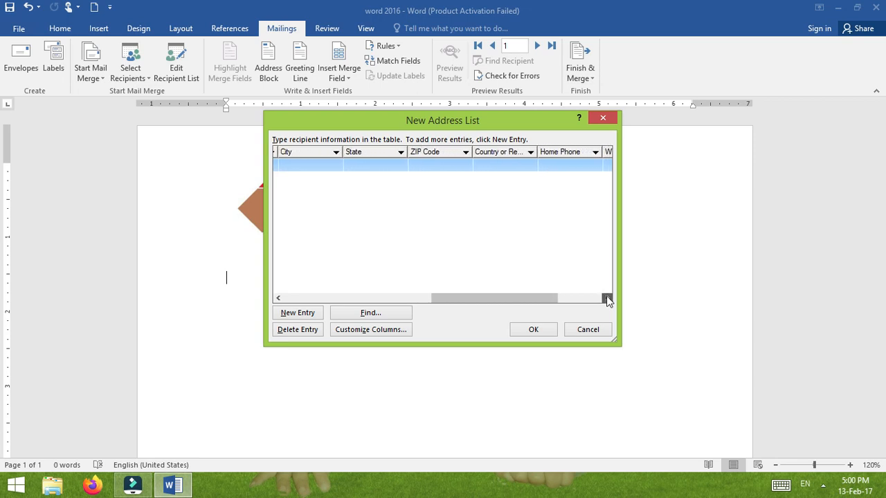
left_click(607, 299)
left_click(607, 299)
left_click(608, 299)
left_click(608, 298)
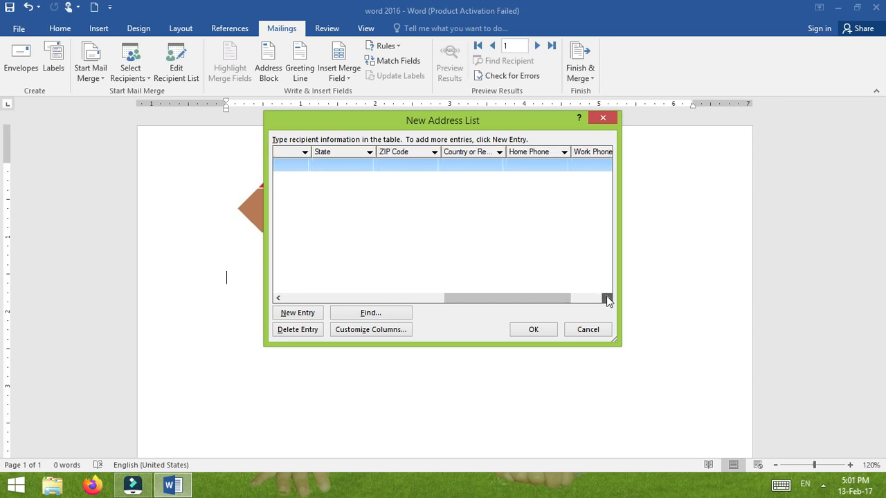
left_click(607, 299)
left_click(608, 299)
left_click(607, 299)
left_click(608, 299)
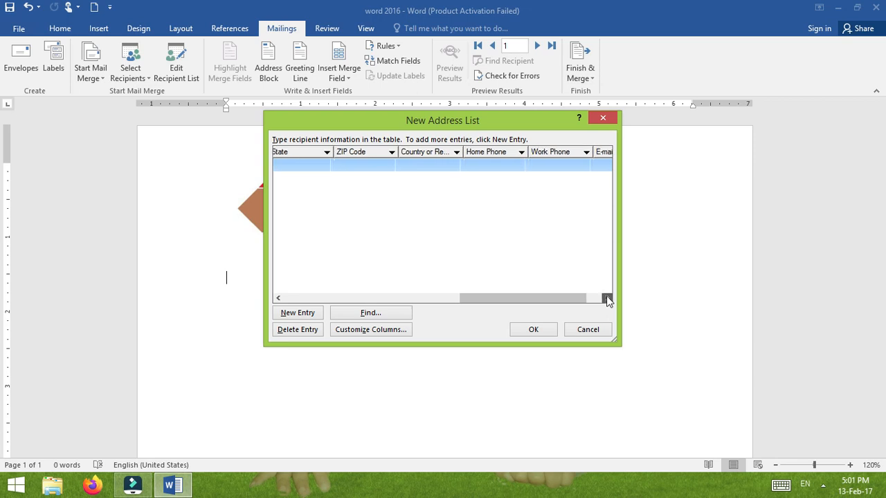
left_click(607, 299)
left_click(607, 299)
left_click(608, 299)
left_click(608, 299)
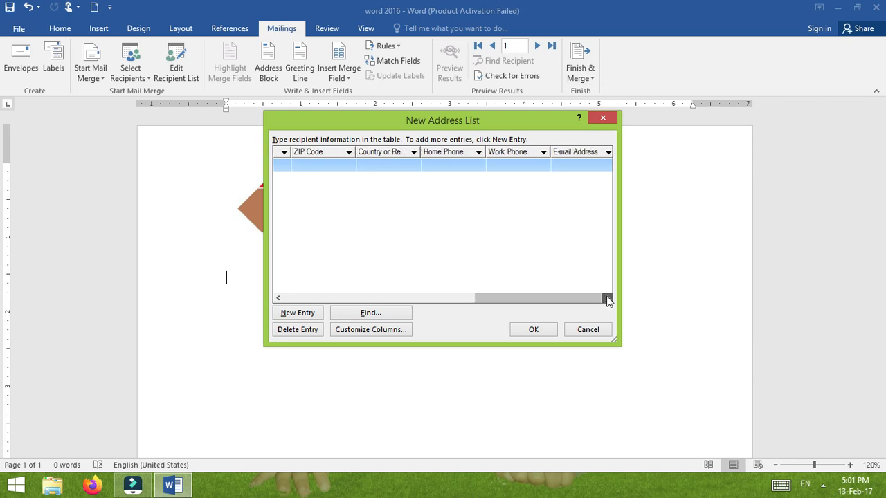
left_click(608, 299)
left_click(608, 299)
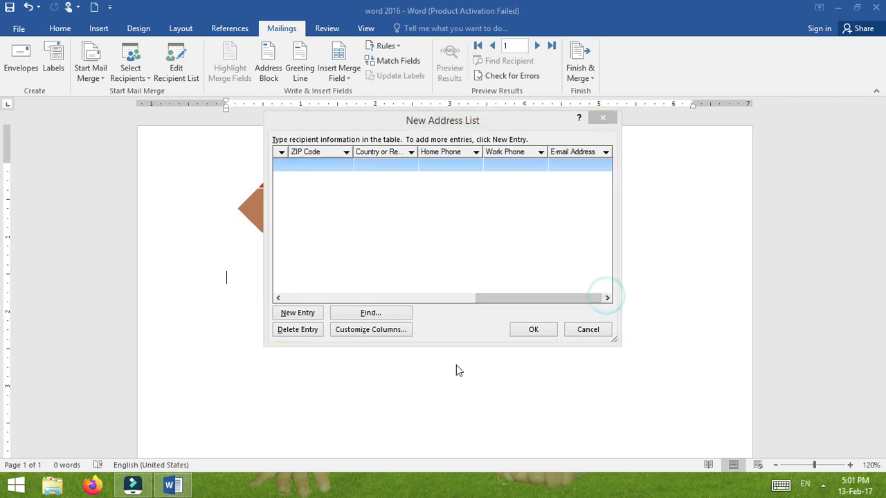
- Move through every field of the blank entry until a second entry is added, and delete that extra entry
left_click(332, 280)
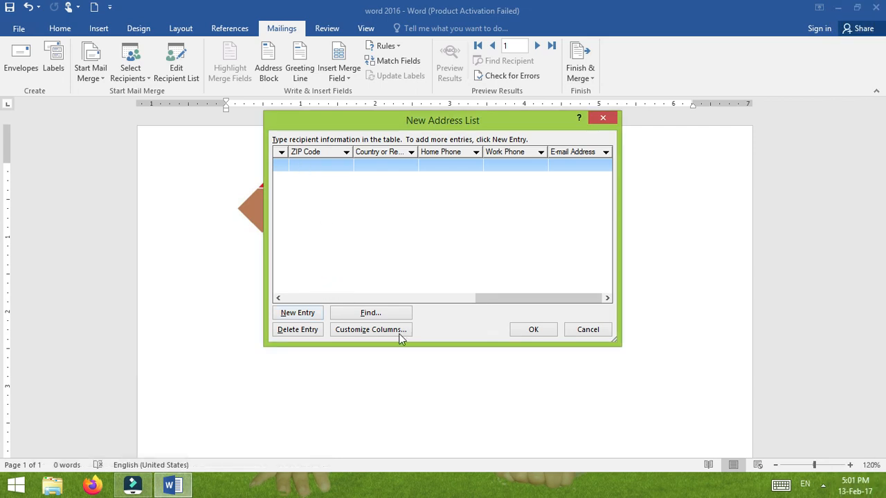
left_click_drag(506, 304, 280, 297)
left_click(299, 169)
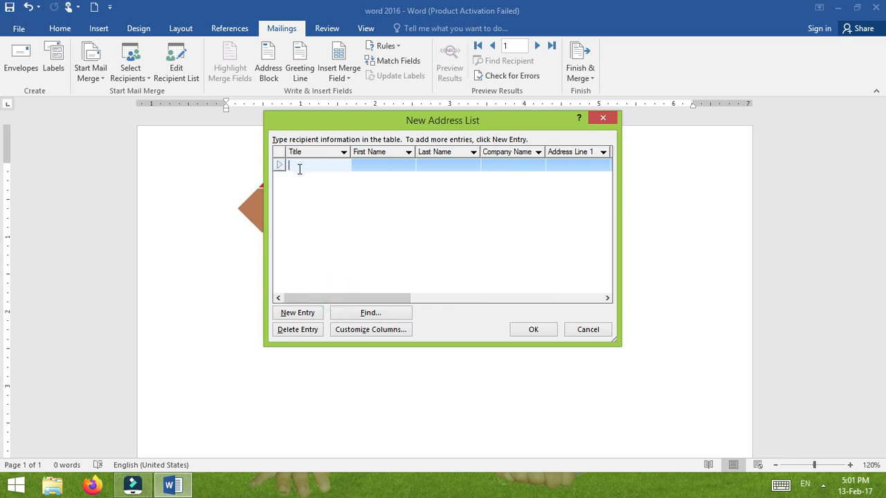
key("Tab")
key("Tab")
key("Tab")
key("Tab")
key("Tab")
key("Tab")
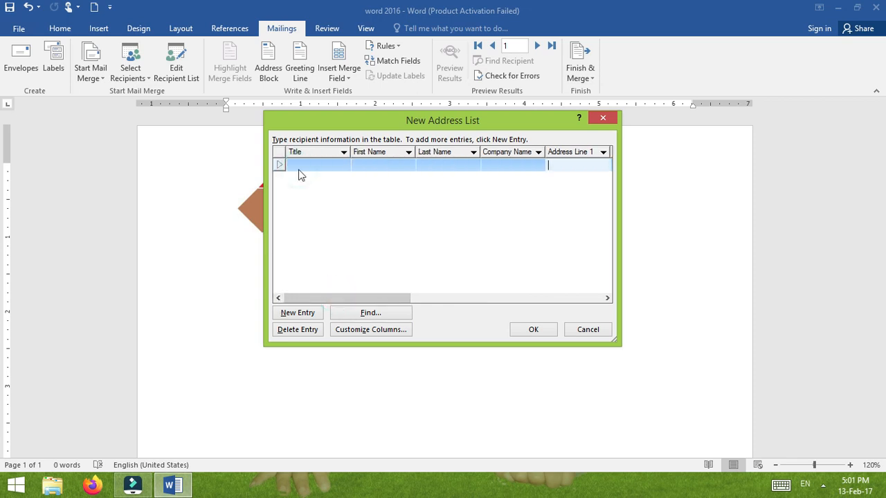
key("Tab")
key("Tab")
key("Tab")
key("Tab")
key("Tab")
key("Tab")
key("Tab")
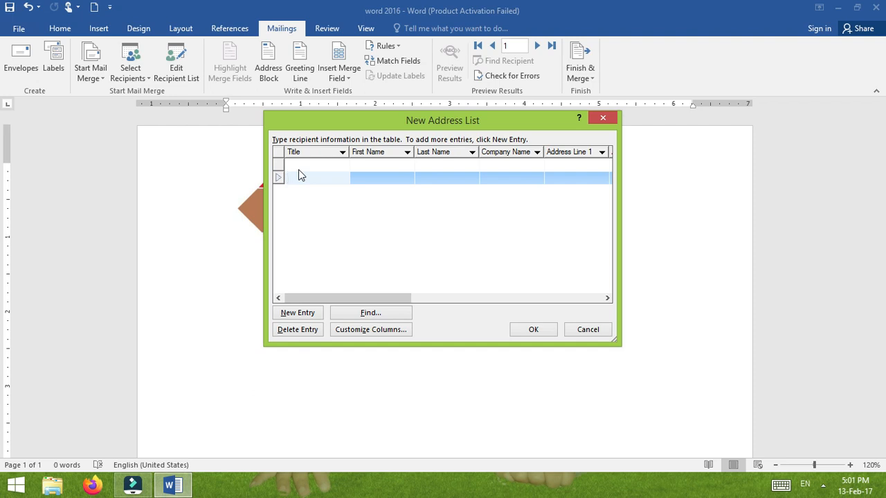
left_click(303, 329)
left_click(428, 277)
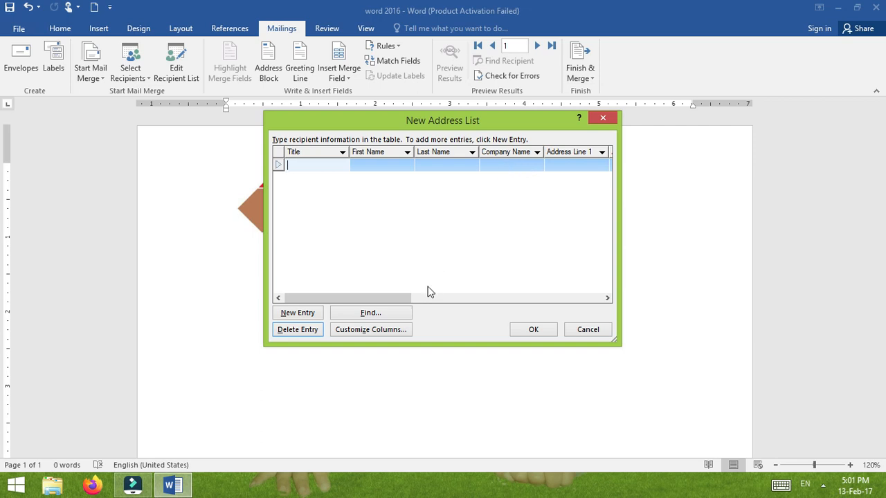
- Try deleting the Company Name field from the address list columns, cancelling both the customization and the new address list
left_click(379, 331)
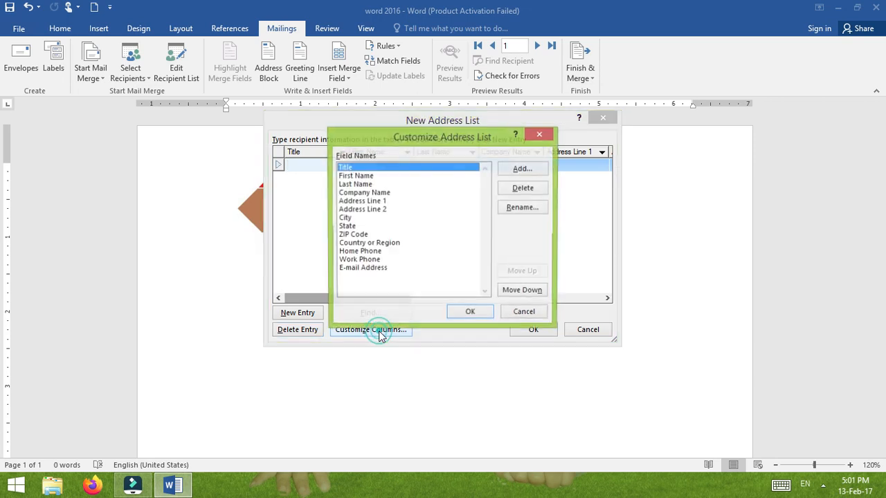
left_click(379, 193)
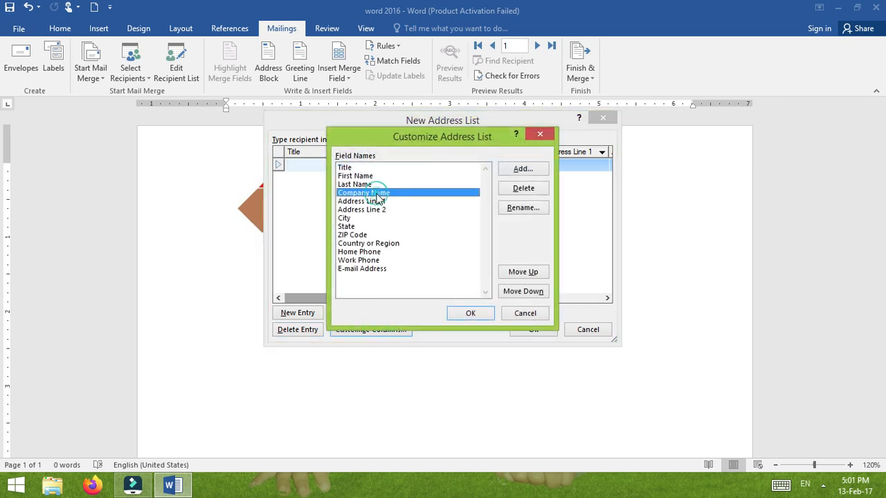
left_click(521, 195)
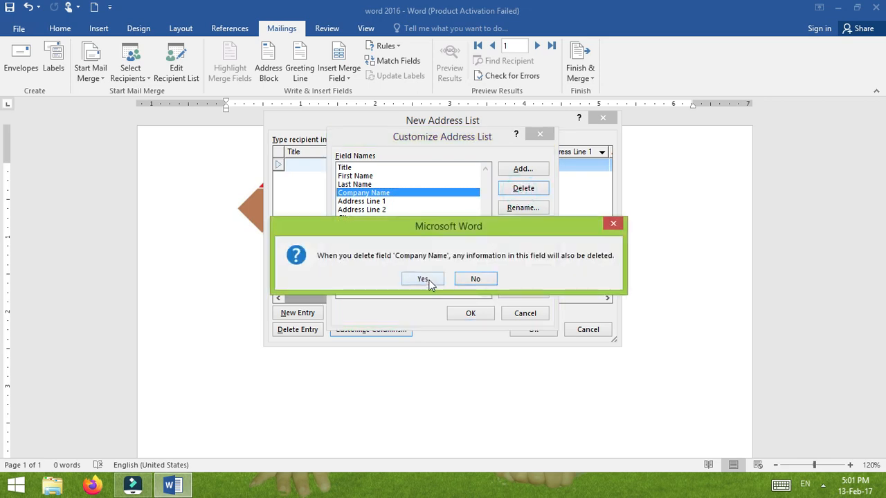
left_click(428, 278)
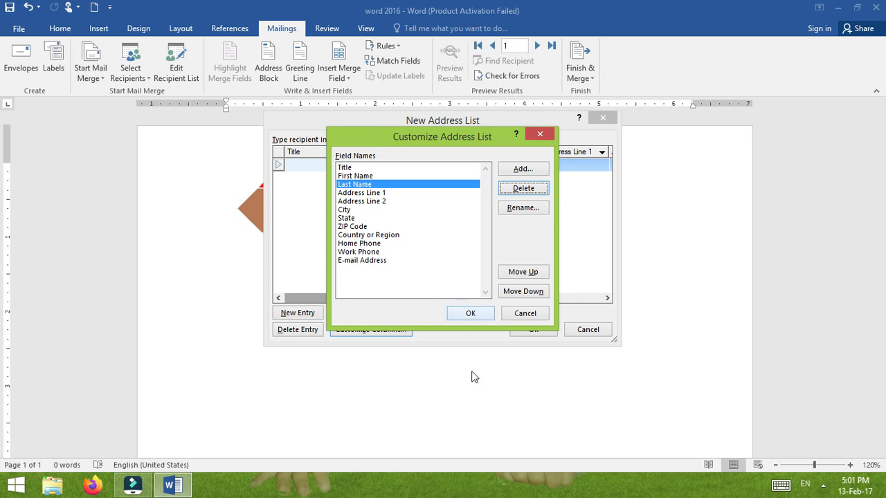
left_click(518, 315)
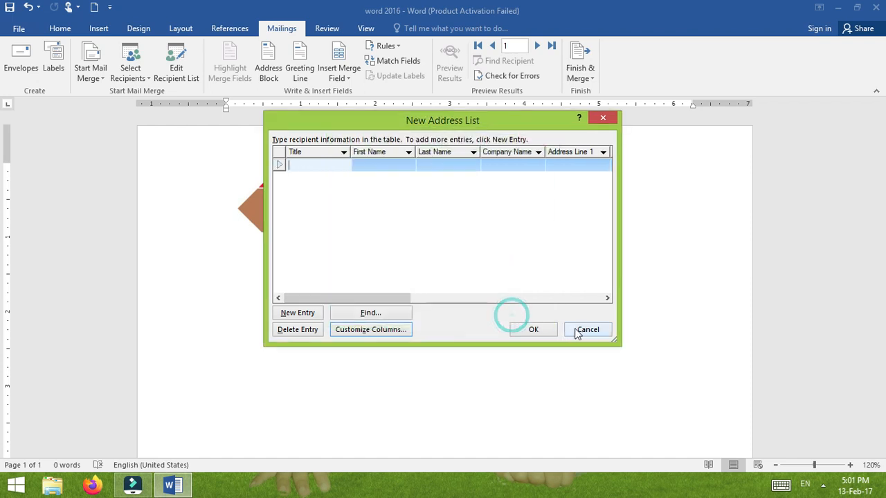
left_click(584, 331)
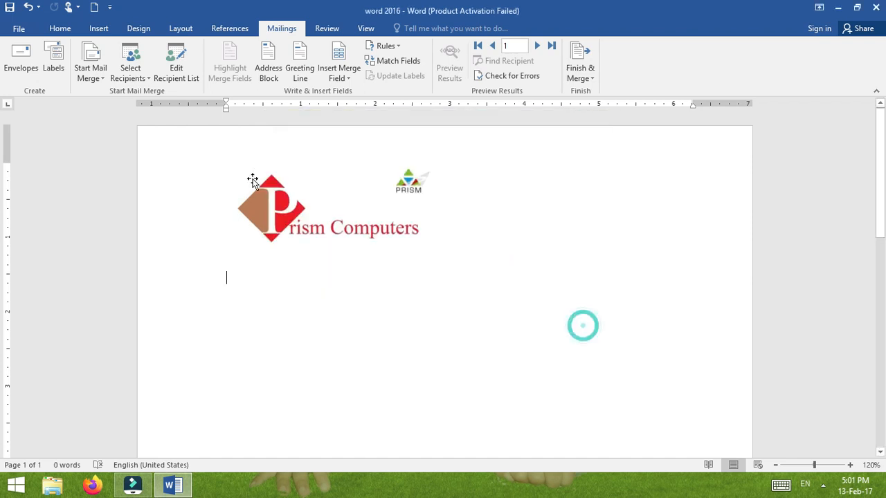
- Review the mail merge recipient list, excluding and re-including the second recipient before accepting the list
left_click(161, 76)
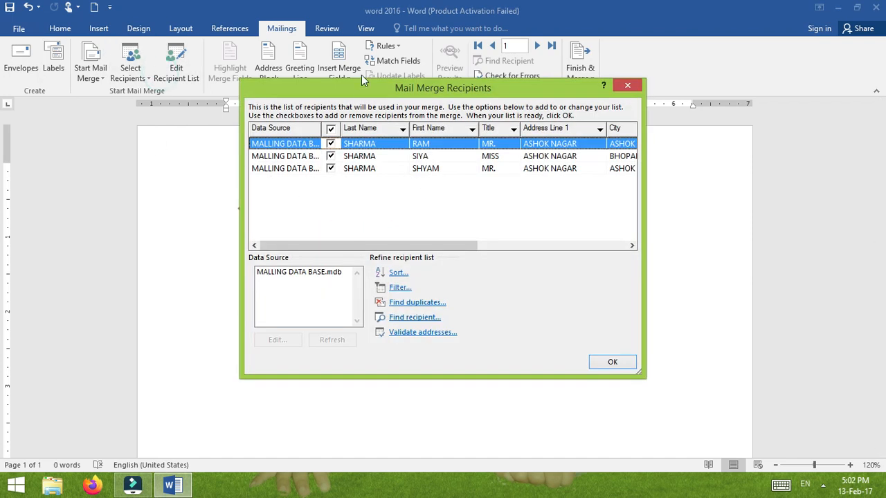
left_click_drag(361, 87, 303, 98)
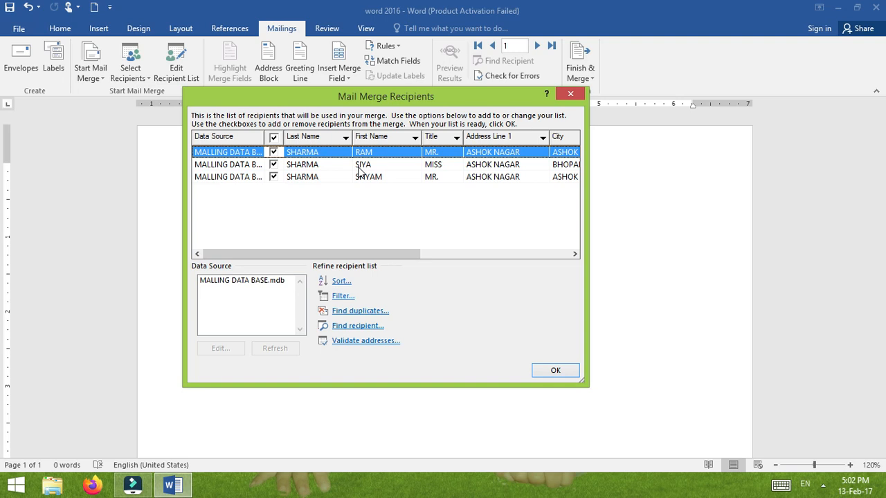
left_click(274, 166)
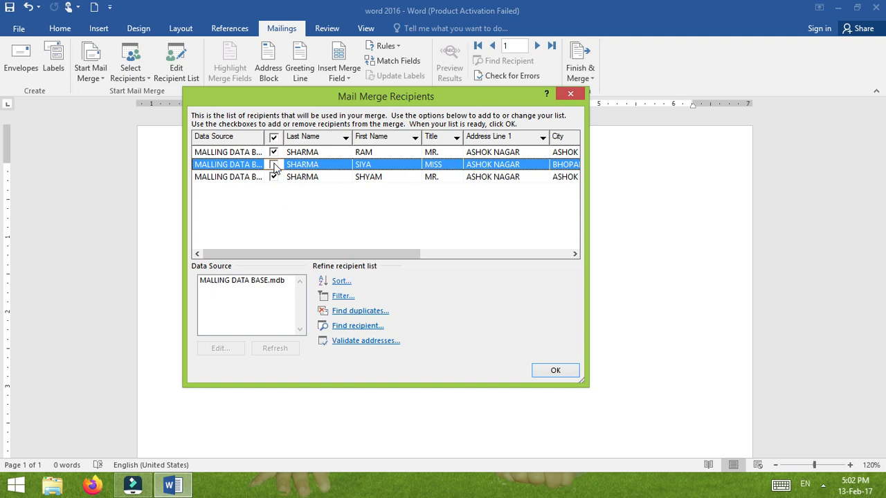
left_click(273, 165)
left_click(548, 370)
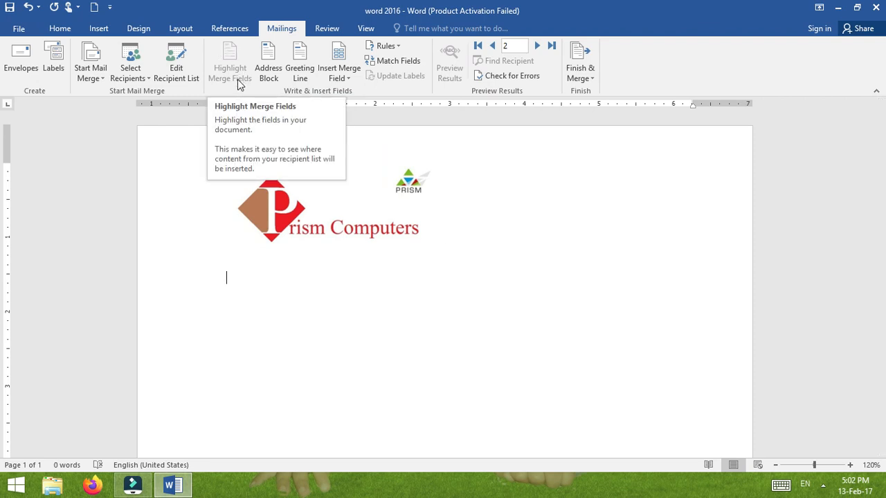
- Compare address block previews for recipient name formats from Joshua to Mr. Joshua Randall Jr., closing without inserting a block
left_click(269, 75)
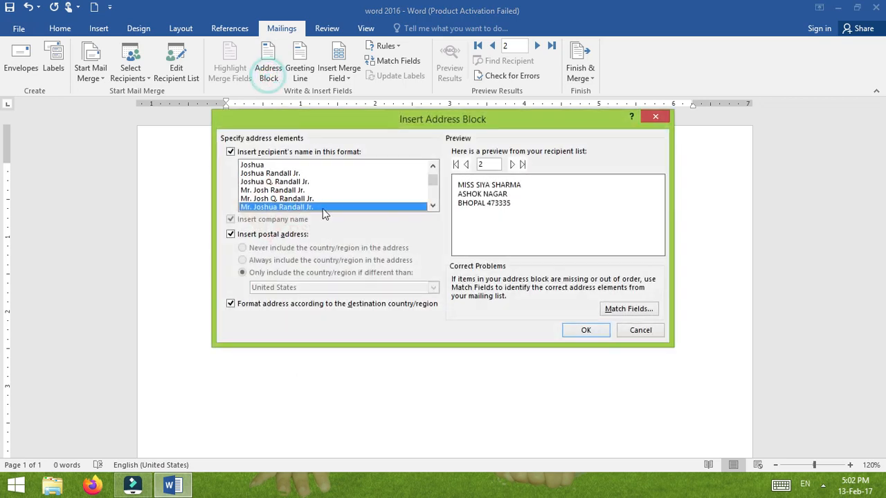
left_click_drag(429, 119, 381, 56)
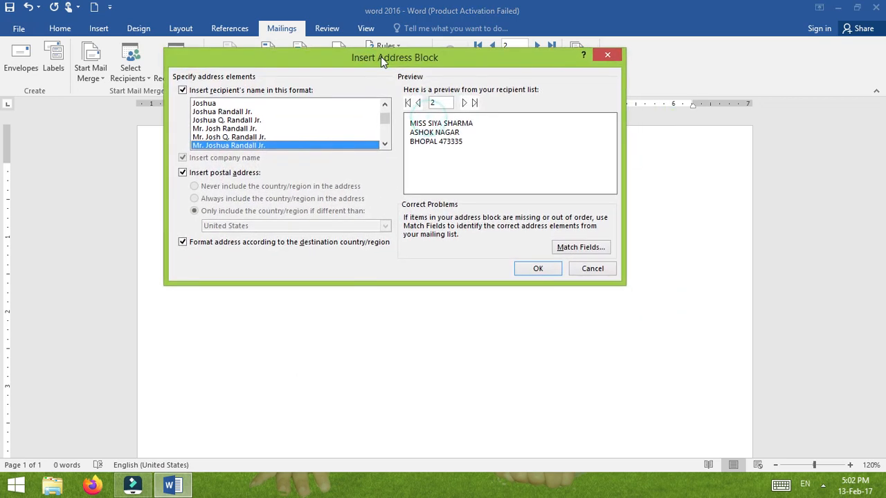
left_click(245, 112)
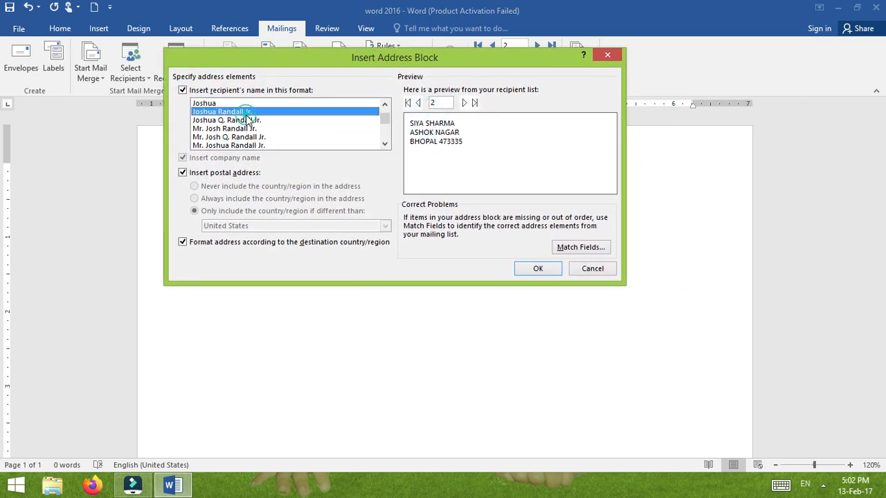
left_click(460, 155)
left_click(483, 144)
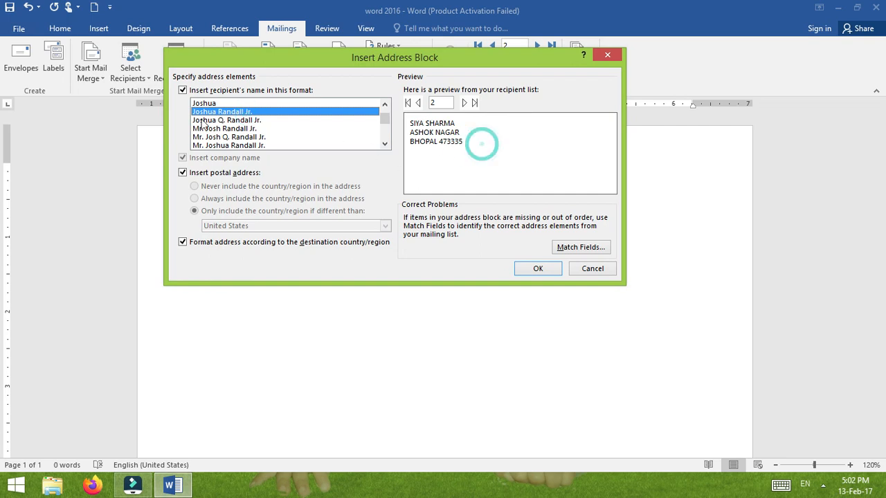
left_click(205, 104)
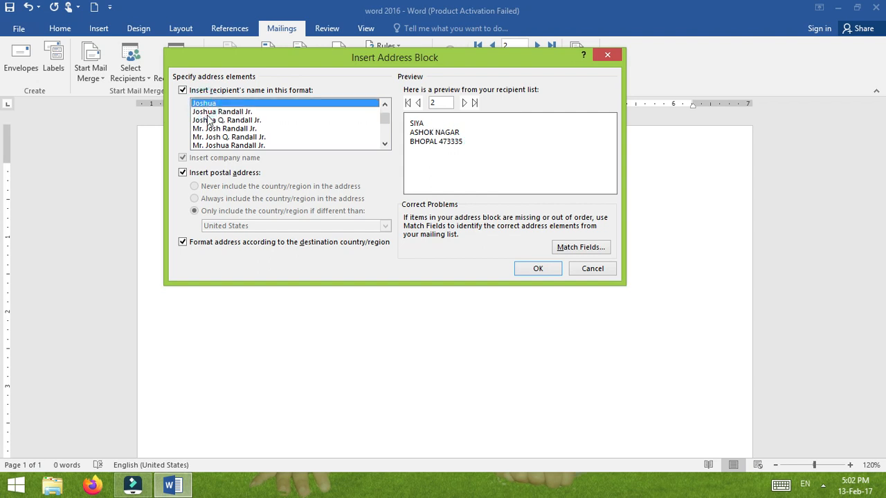
left_click(206, 111)
left_click(206, 120)
left_click(212, 137)
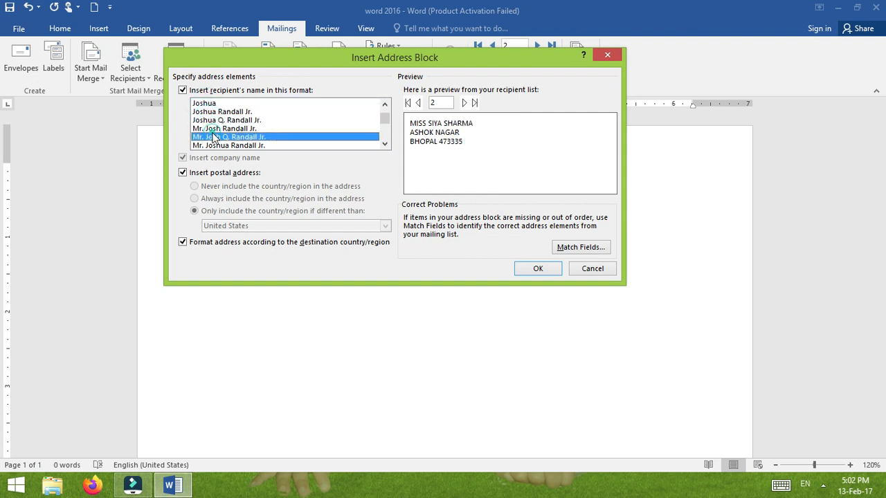
left_click(218, 145)
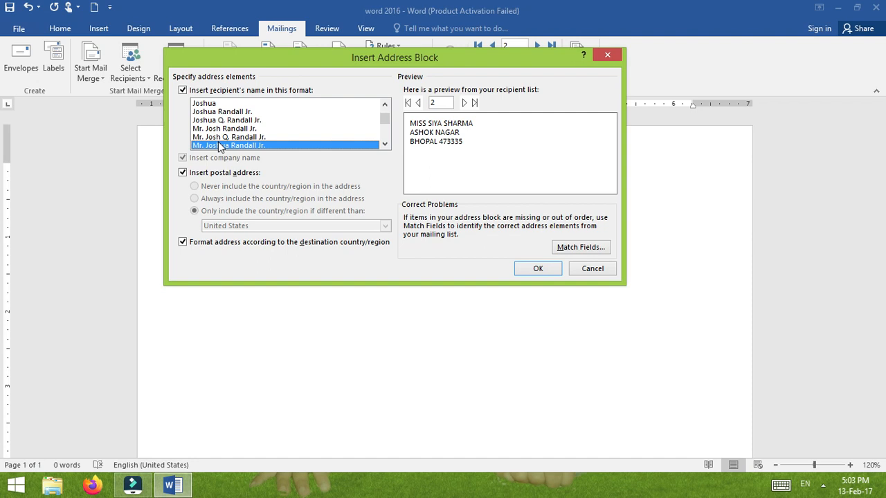
left_click(597, 268)
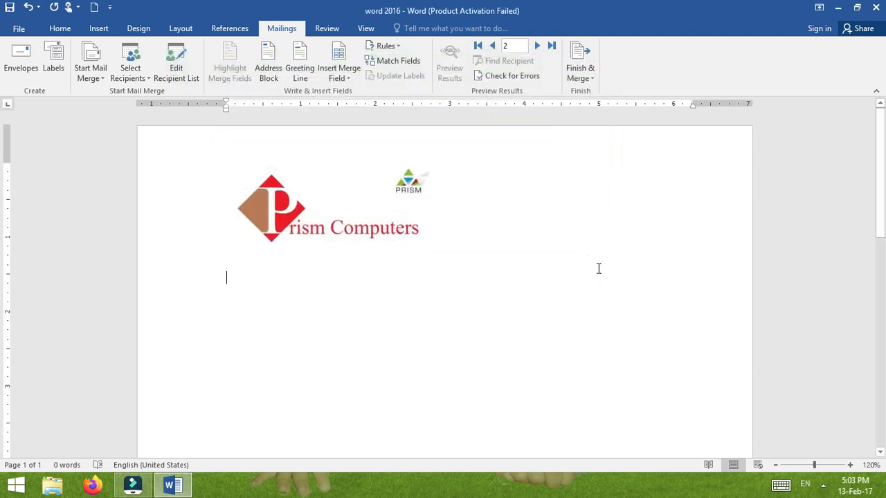
- Try To and (none) as the greeting opening, and insert the greeting line with Dear below the logo
left_click(305, 76)
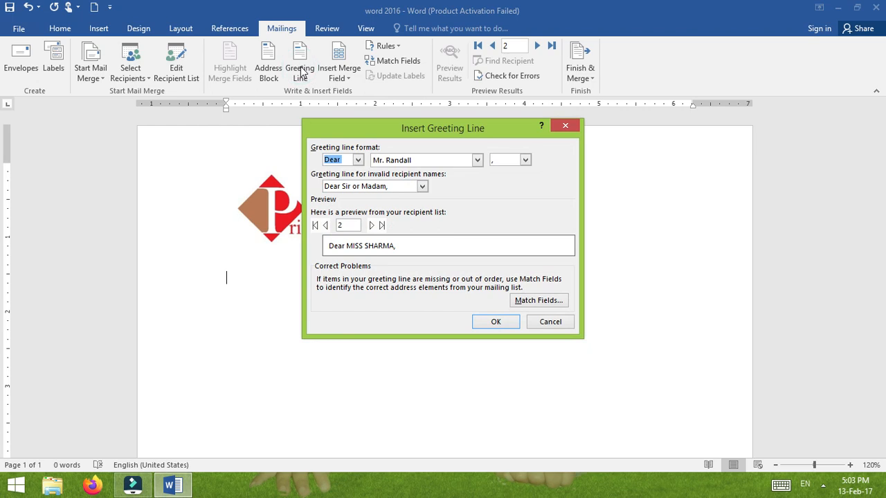
left_click(358, 160)
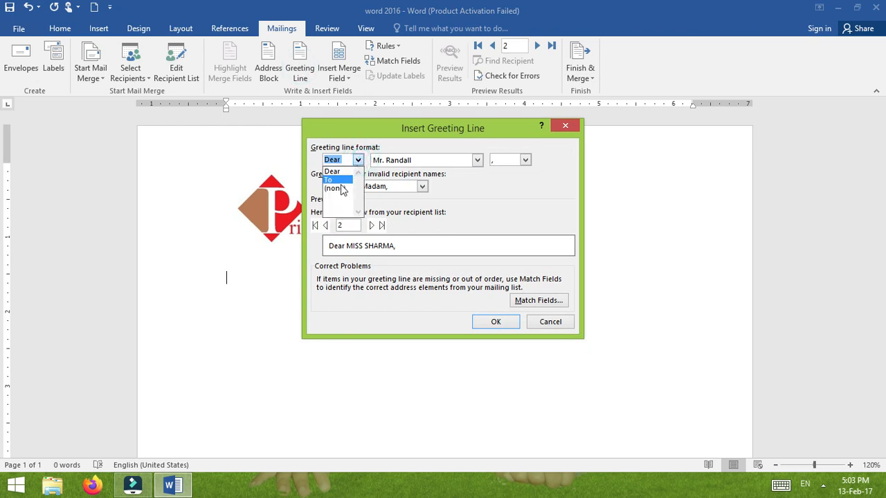
left_click(336, 181)
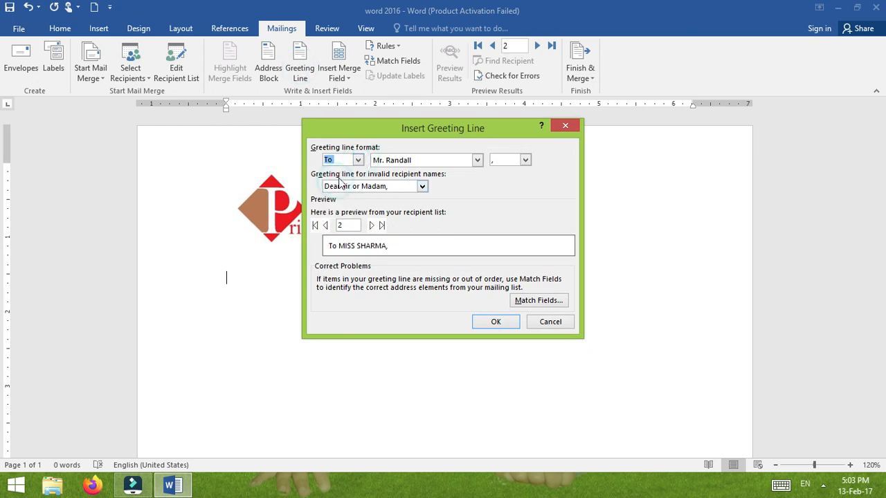
left_click(359, 162)
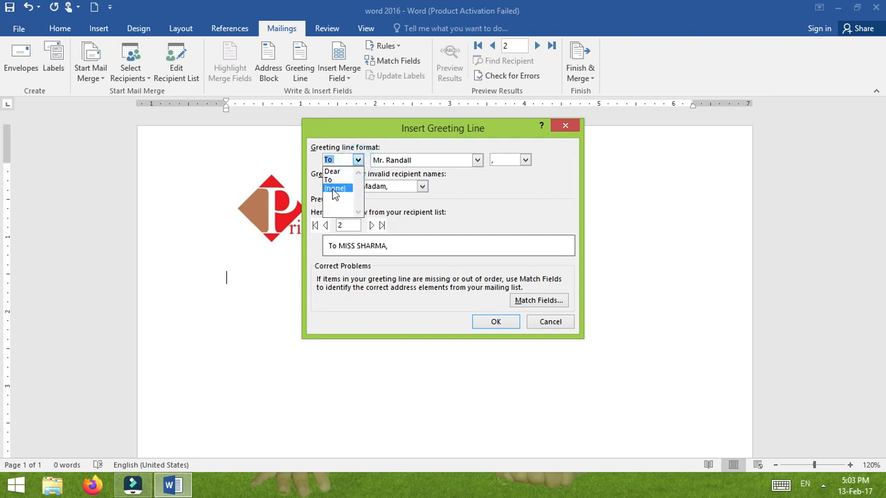
left_click(335, 188)
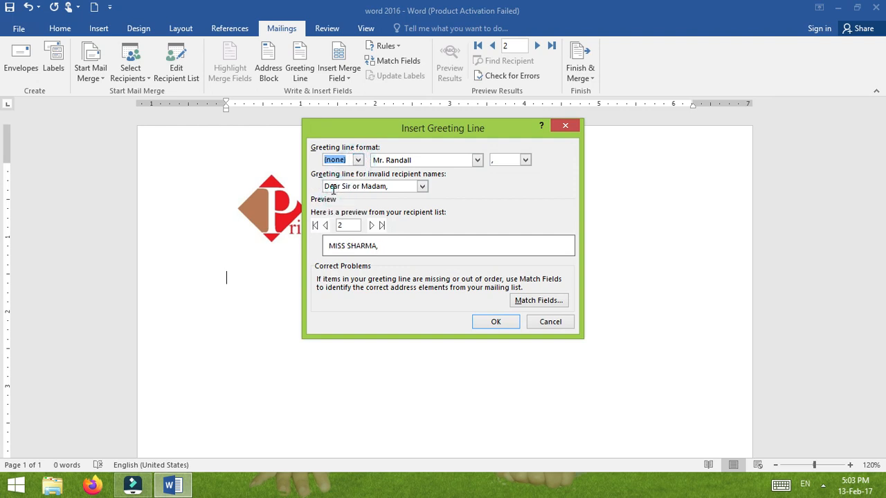
left_click(358, 160)
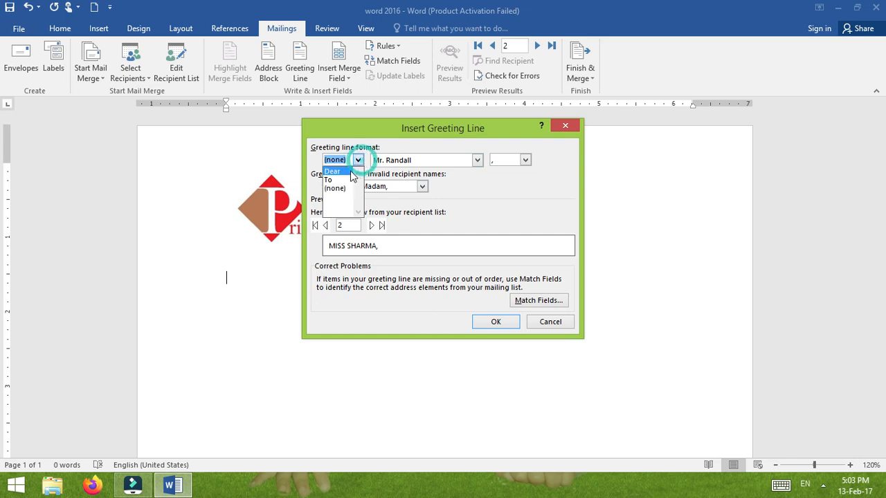
left_click(350, 172)
left_click(507, 322)
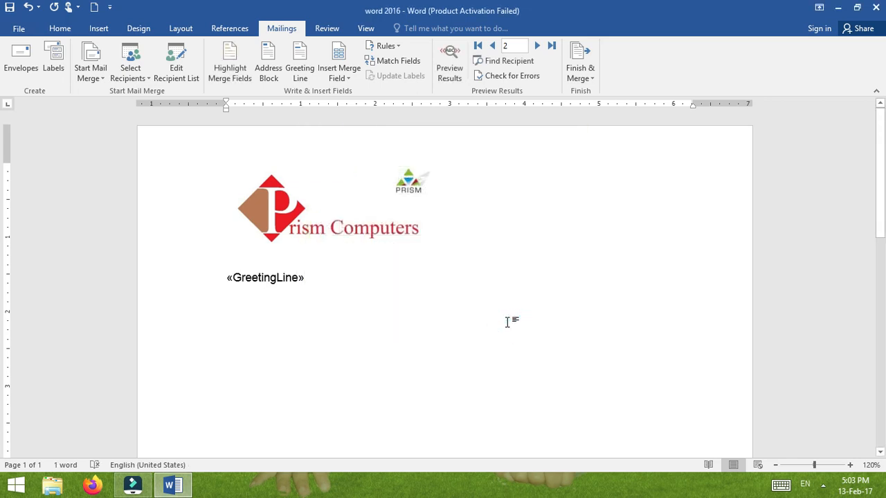
- Insert the Title and First_Name merge fields on a new line below the greeting line
key("Return")
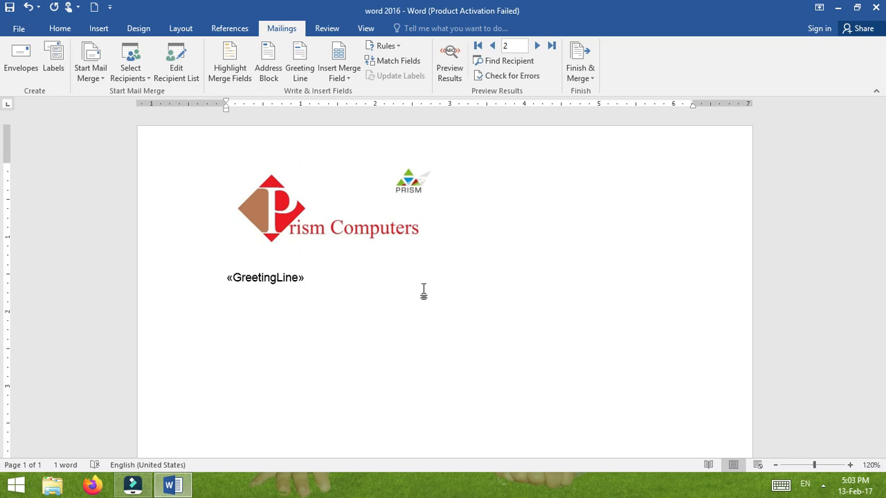
left_click(344, 80)
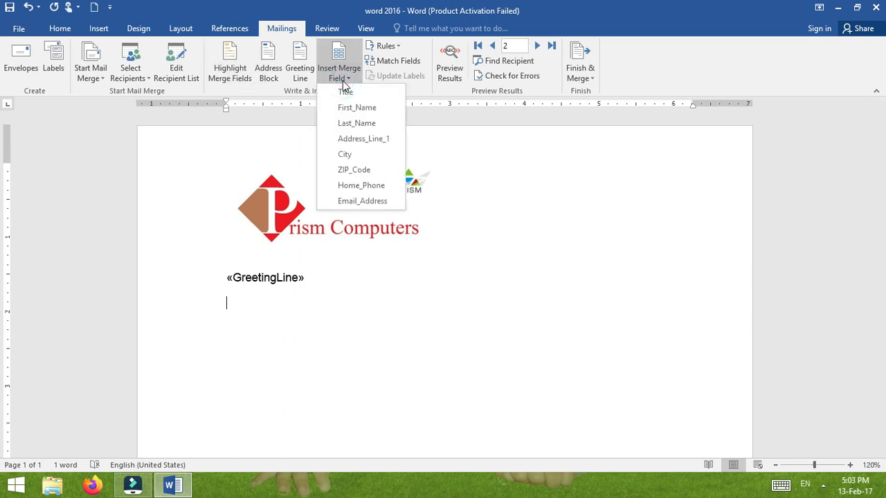
left_click(339, 93)
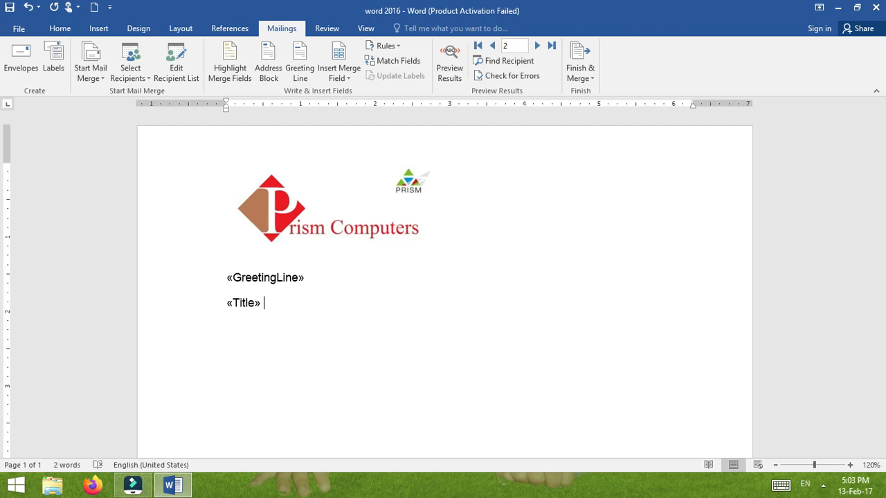
left_click(342, 78)
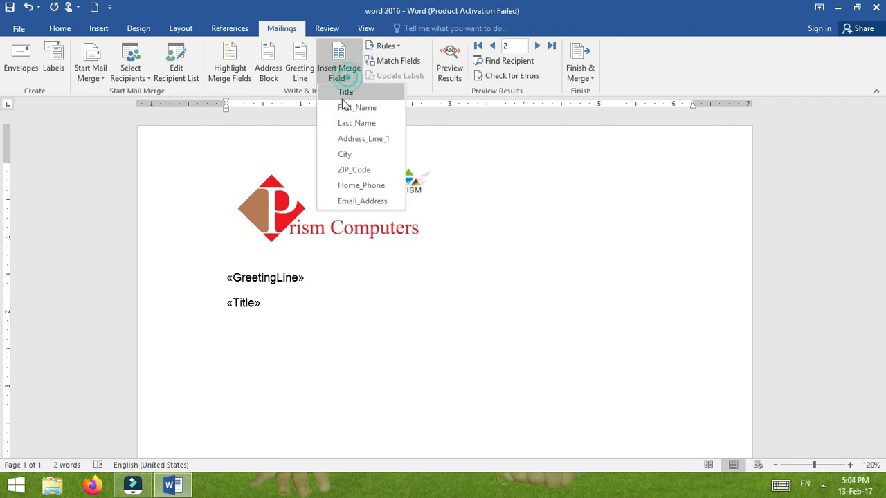
left_click(345, 108)
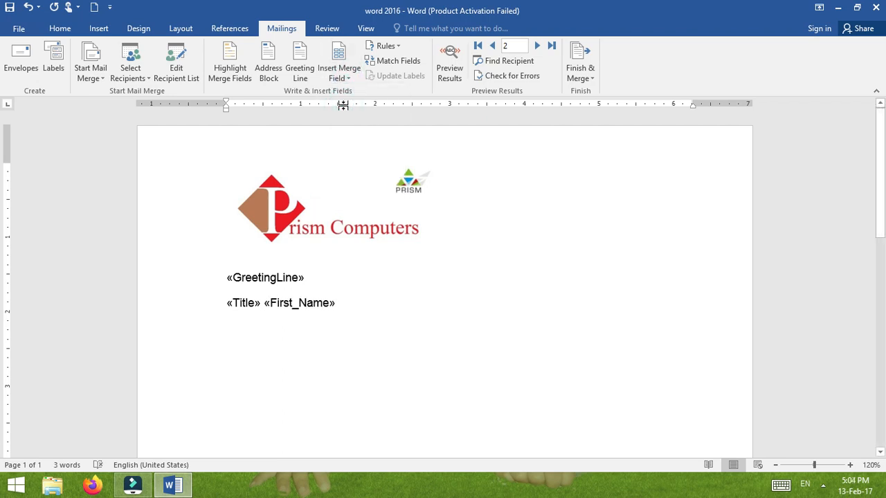
- Insert the Last_Name merge field after First_Name, and the Address_Line_1 and City fields on a new line below
left_click(341, 77)
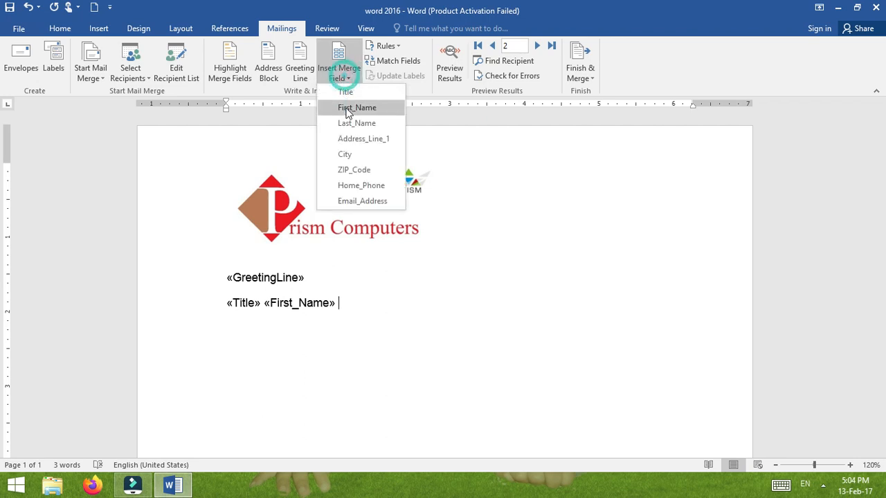
left_click(344, 124)
key("Return")
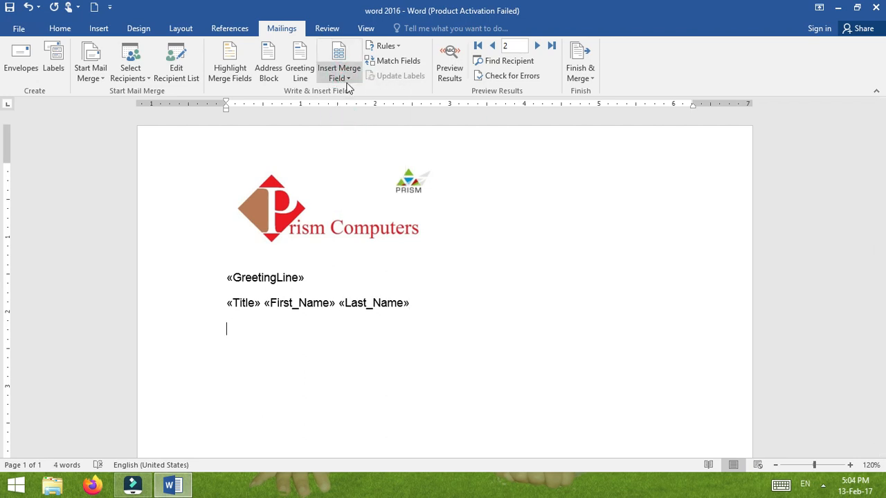
left_click(341, 76)
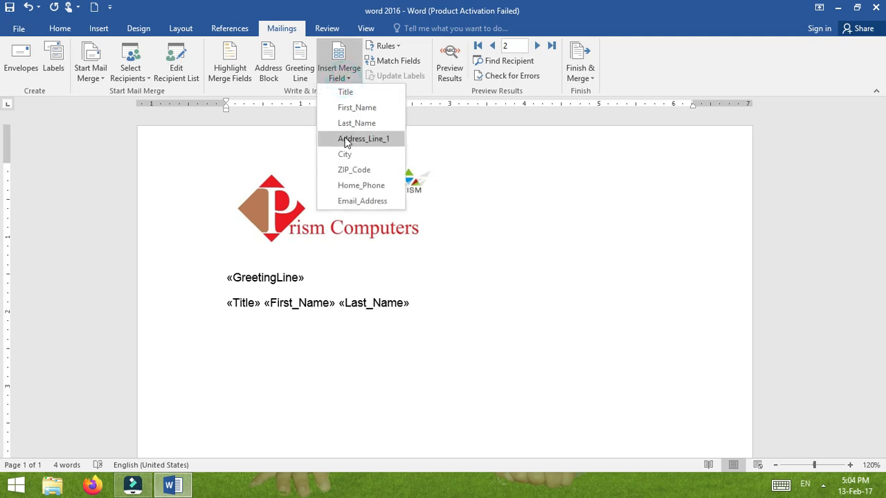
left_click(344, 138)
left_click(342, 78)
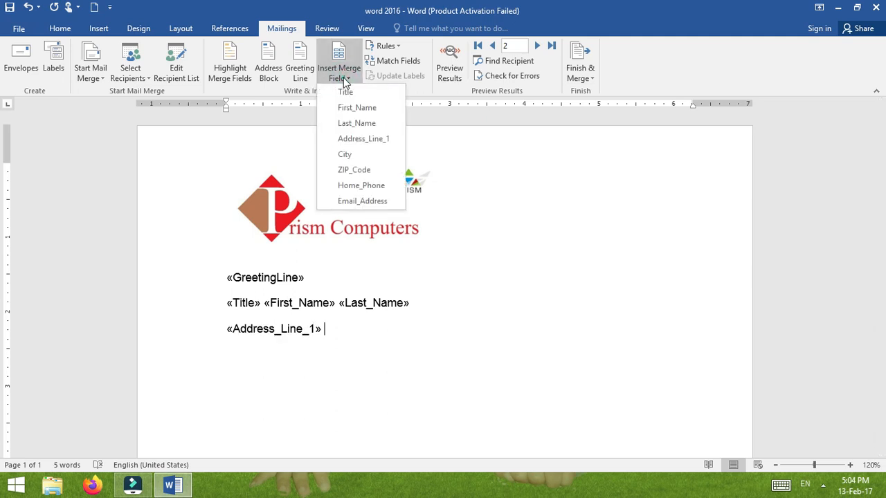
left_click(344, 155)
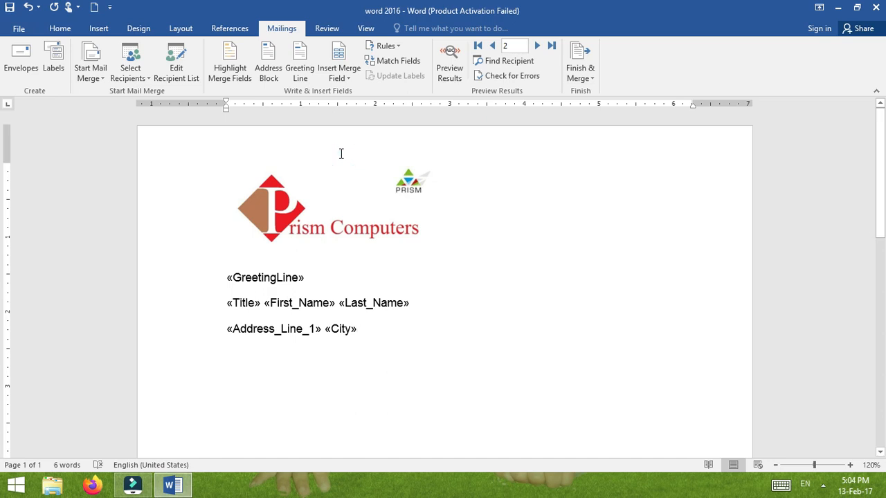
- Insert the ZIP_Code, Home_Phone and Email_Address merge fields, each on its own line below the address line
key("Return")
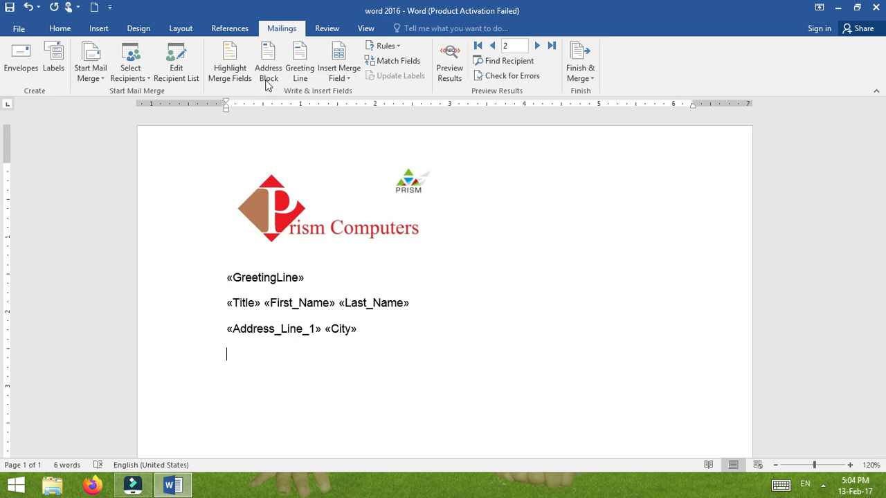
left_click(337, 77)
left_click(332, 171)
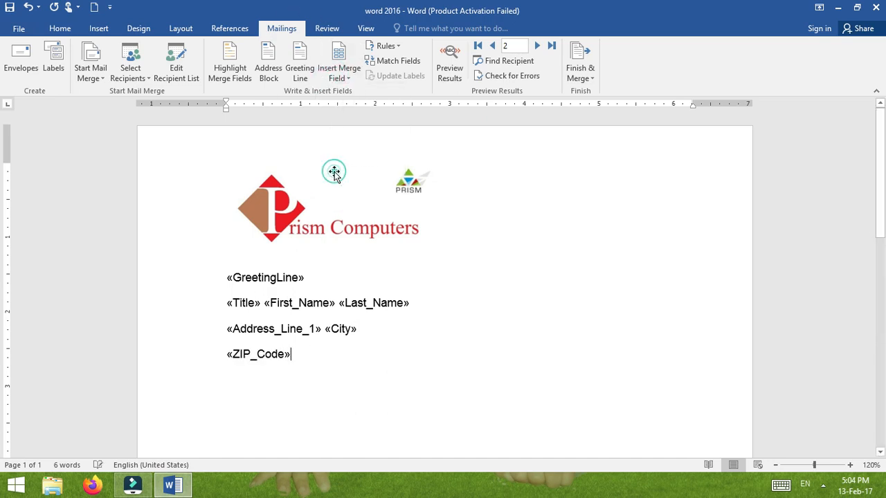
key("Return")
left_click(334, 78)
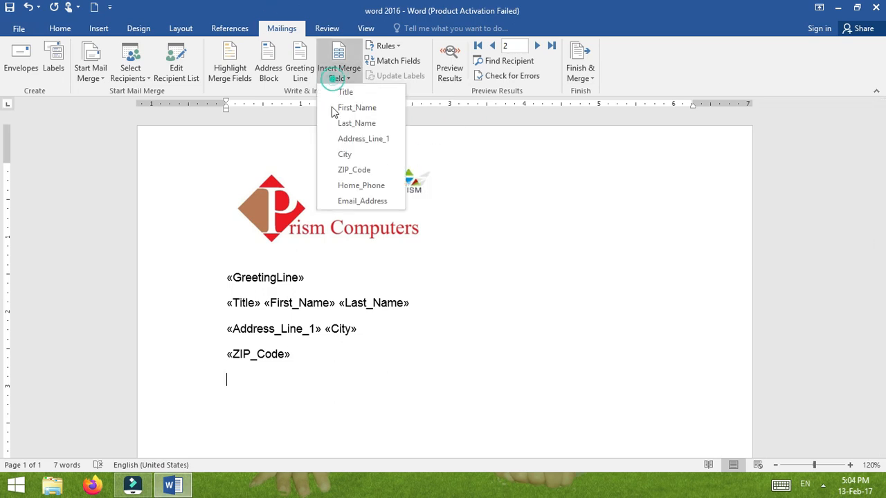
left_click(339, 185)
key("Return")
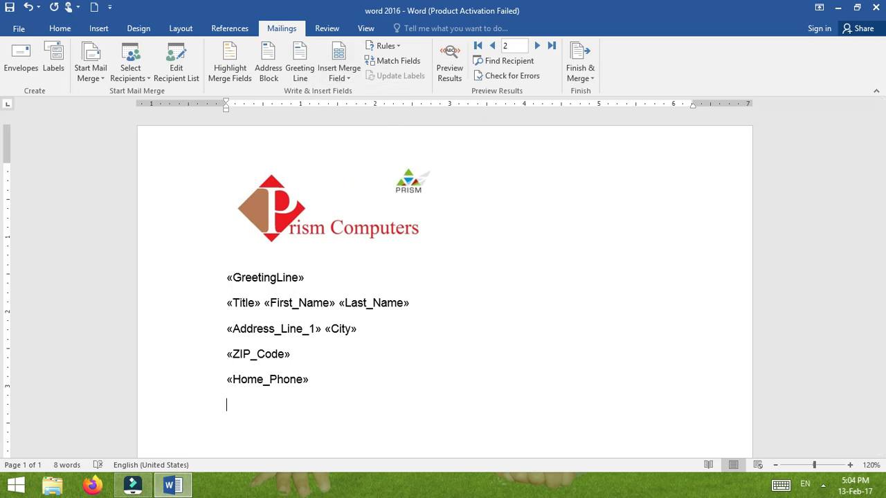
left_click(339, 72)
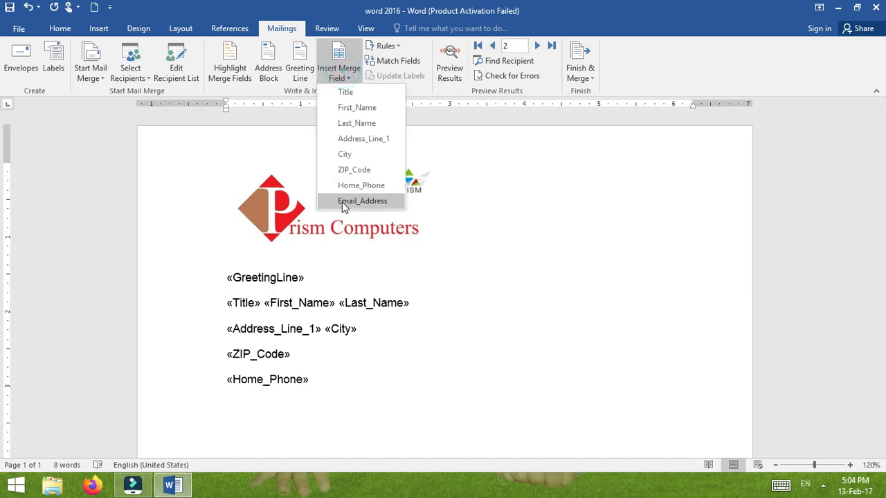
left_click(348, 202)
- Generate sample body text with =RAND(5,5) on a new line below the Email_Address field
key("Return")
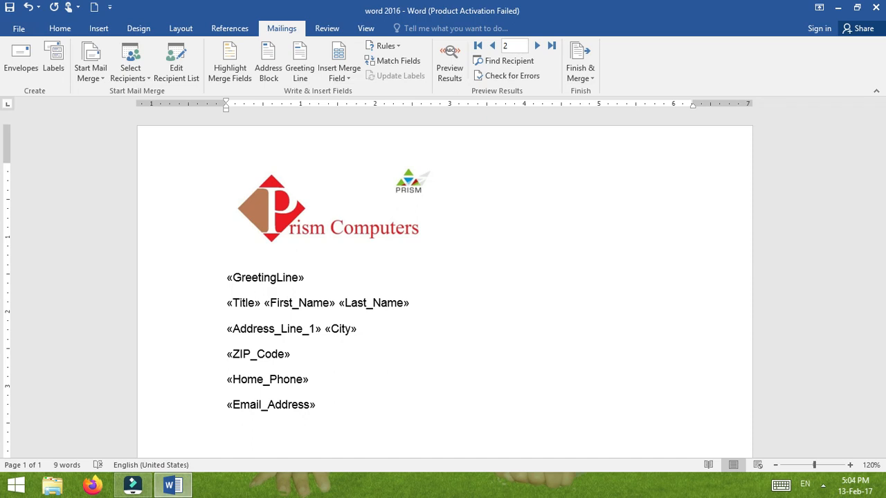
type("=R")
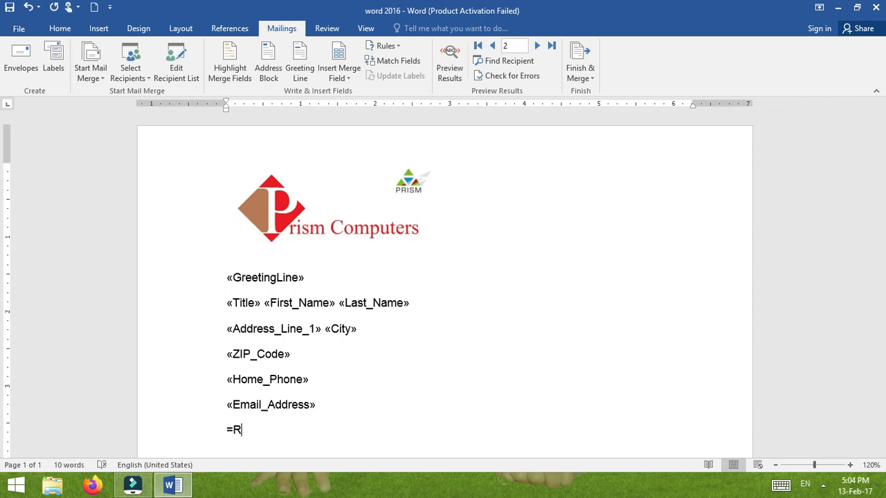
type("AND(5,)")
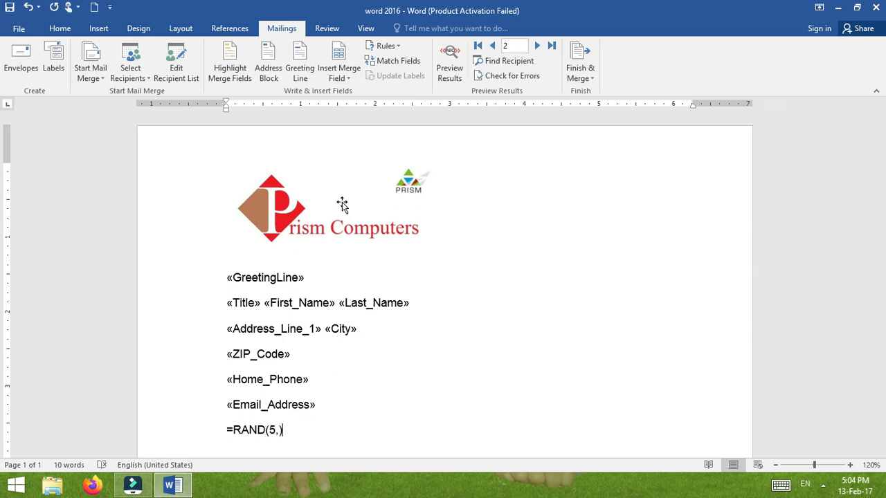
key("BackSpace")
key("BackSpace")
type(",5)")
key("Return")
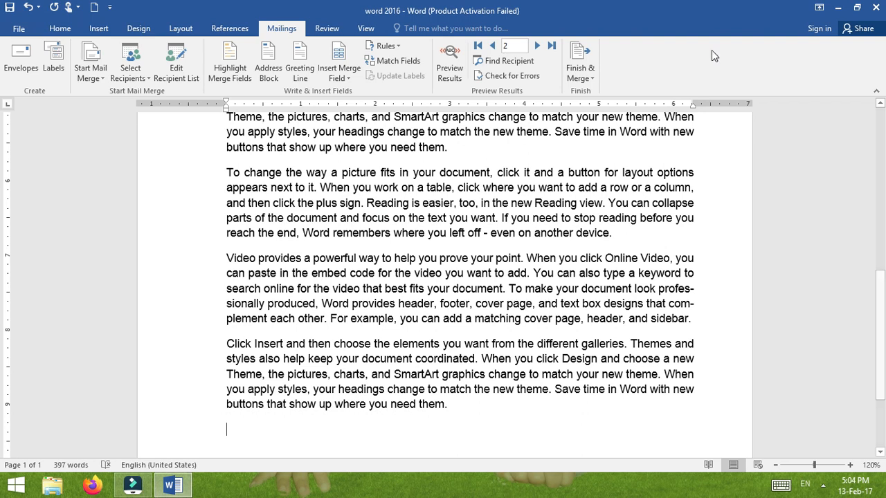
- Turn on highlighting for the merge fields in the letter
left_click_drag(882, 378, 882, 174)
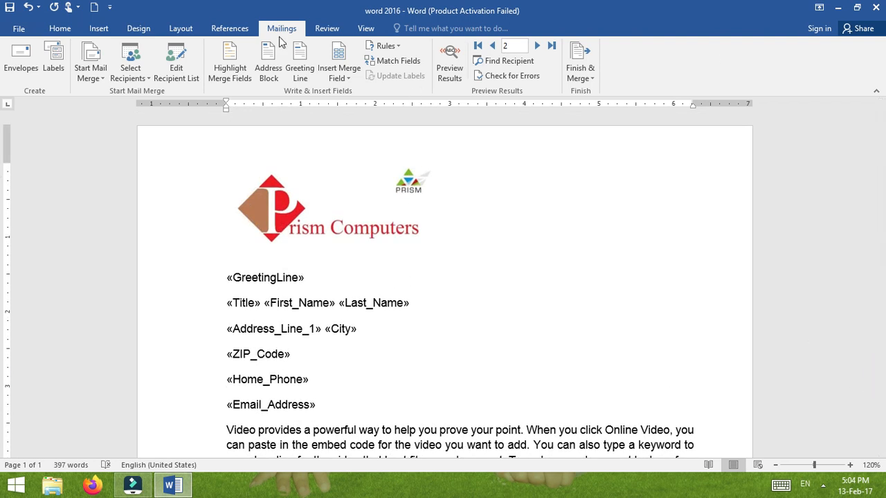
left_click(225, 72)
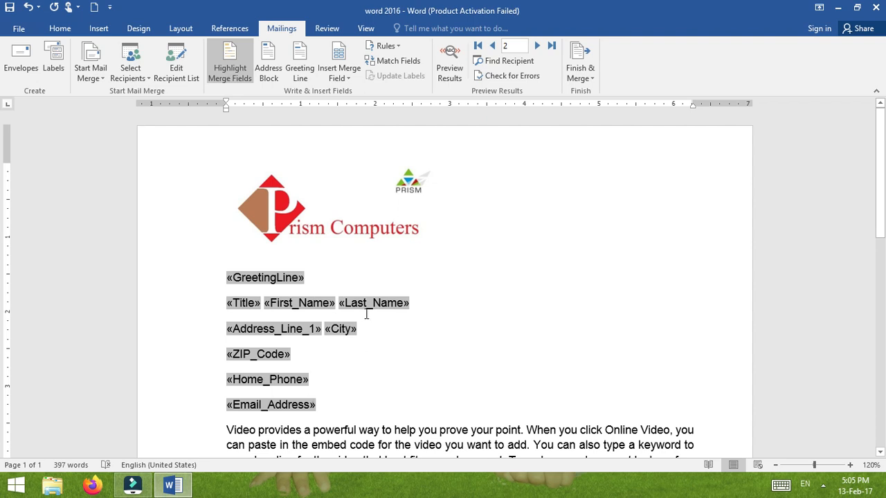
- Review how the recipient list columns are matched to the required address fields, and cancel without changes
left_click(400, 63)
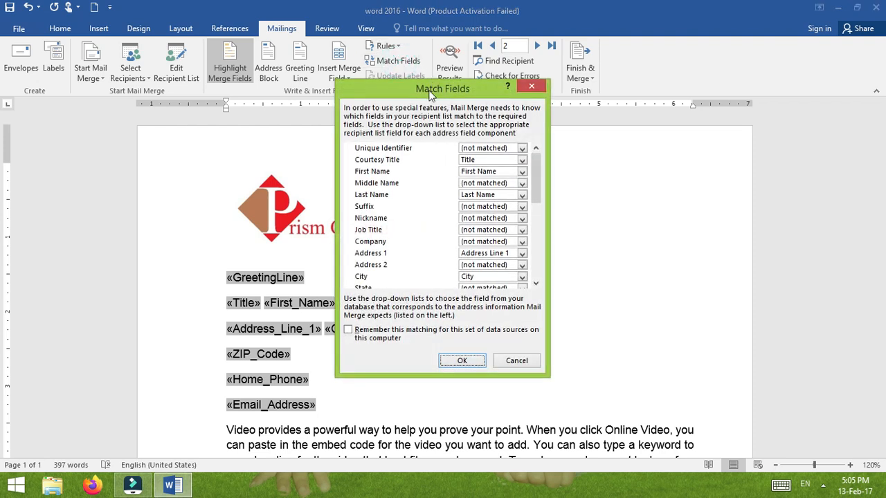
left_click_drag(428, 92, 361, 40)
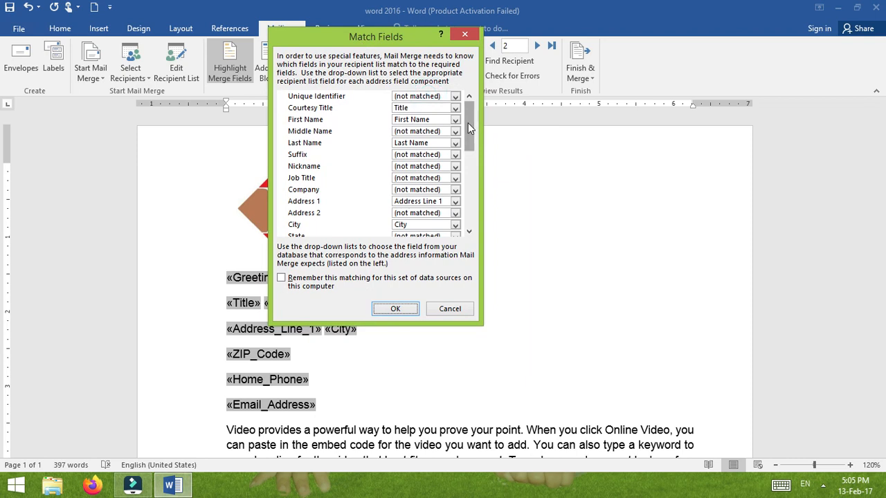
left_click_drag(468, 123, 467, 128)
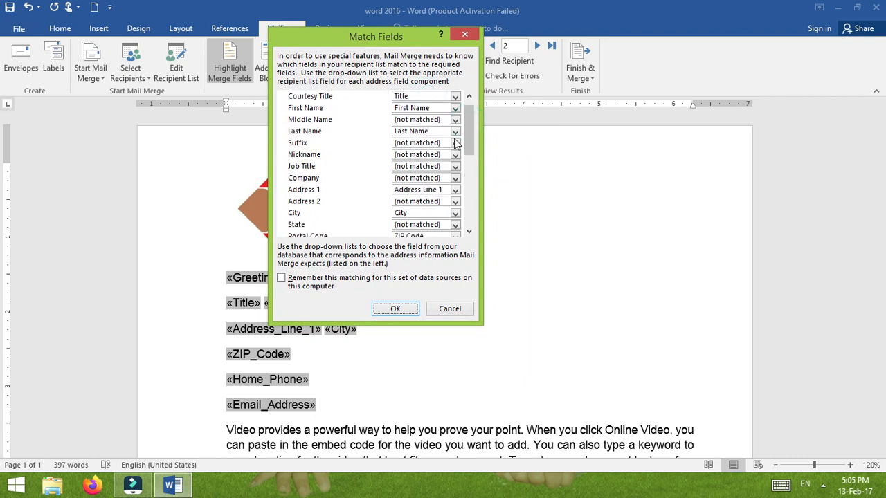
left_click_drag(469, 136, 465, 107)
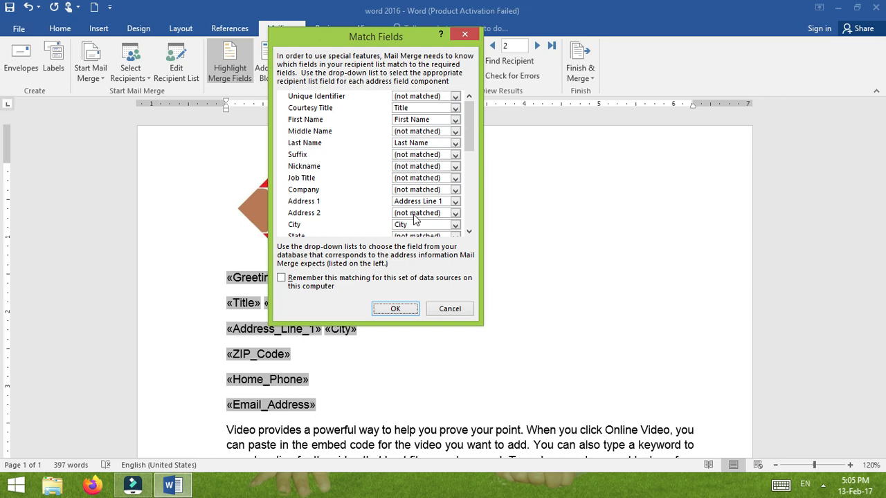
left_click(445, 306)
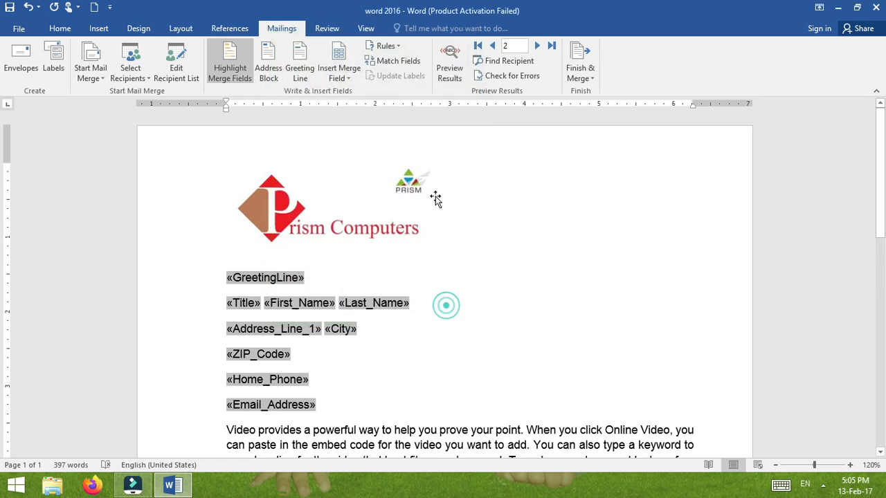
- Preview the merge results in the letter, stepping through recipient records 1 to 3 and returning to record 1
left_click(449, 73)
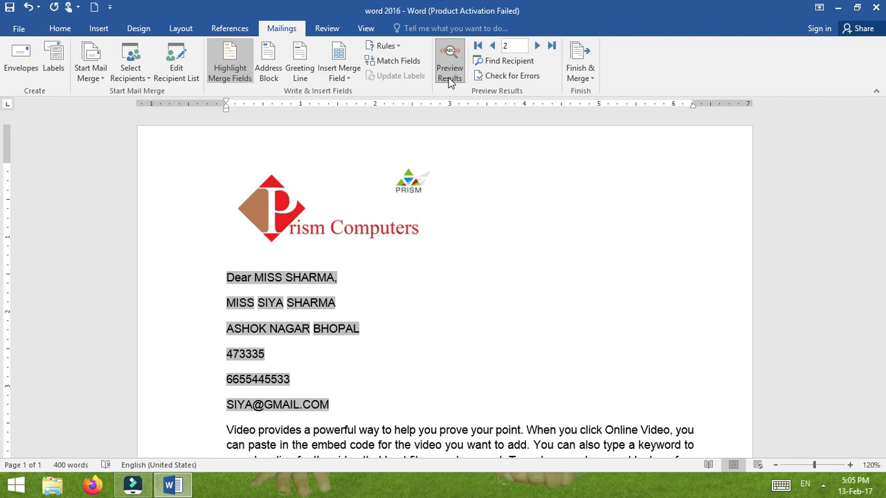
left_click(496, 45)
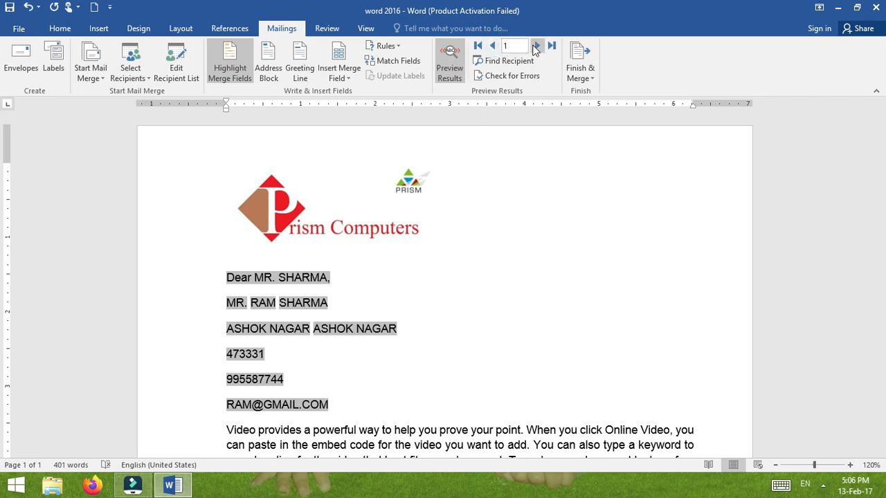
left_click(537, 46)
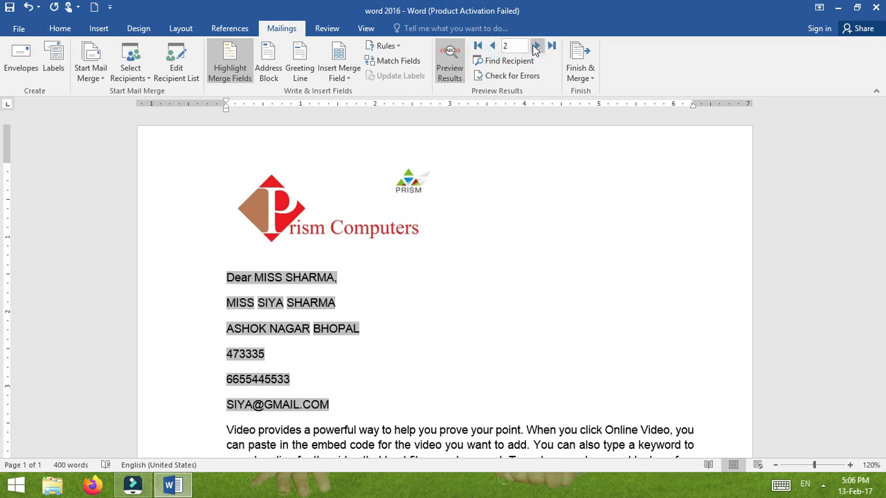
left_click(536, 46)
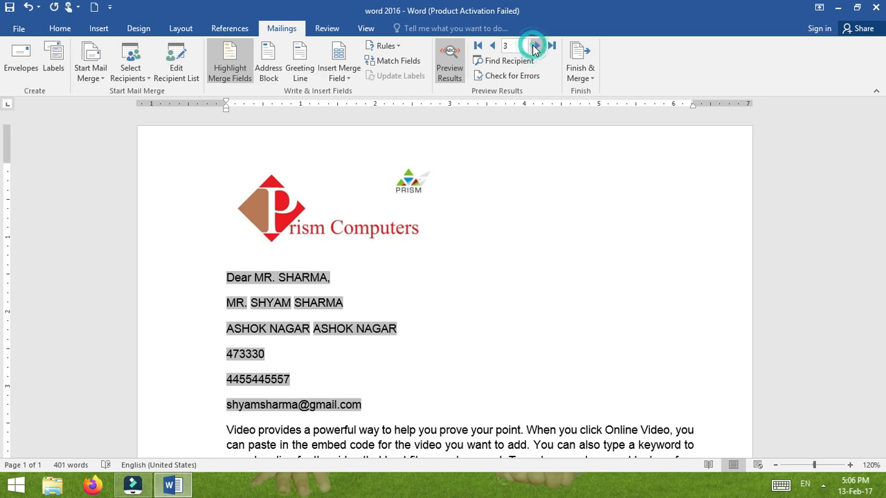
left_click(536, 46)
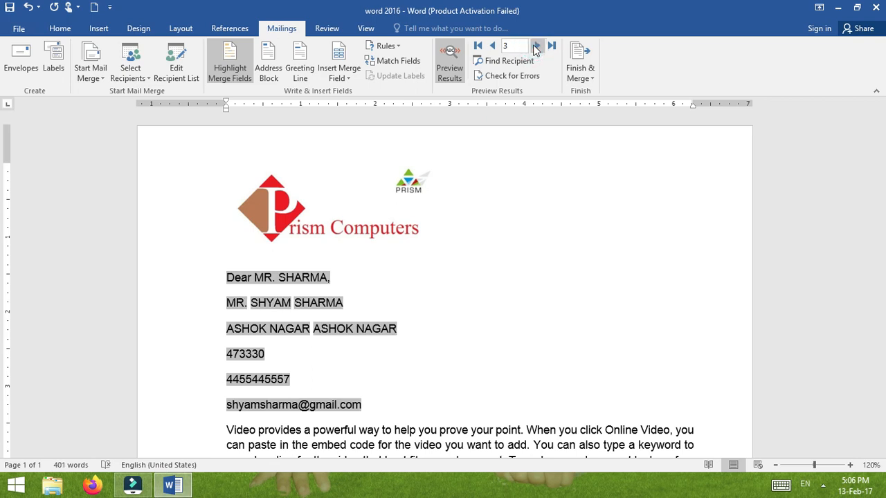
double_click(492, 46)
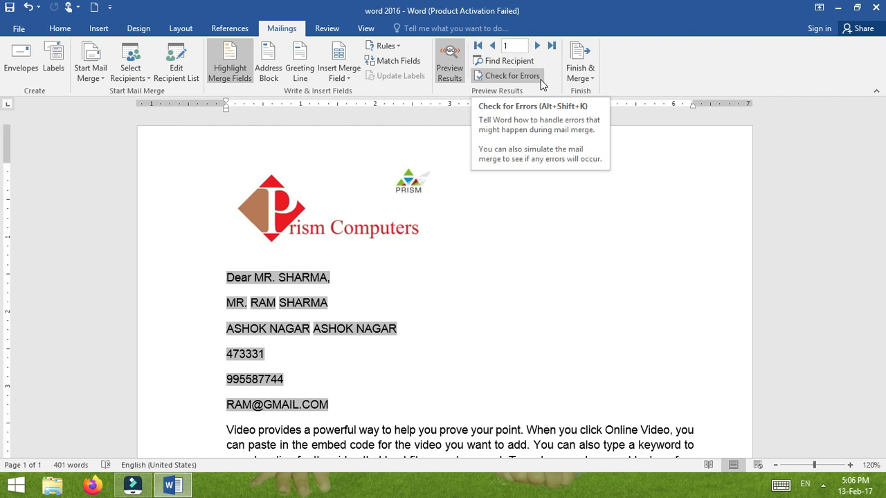
- Finish the merge by creating individual editable letters for all records in a new document
left_click(591, 77)
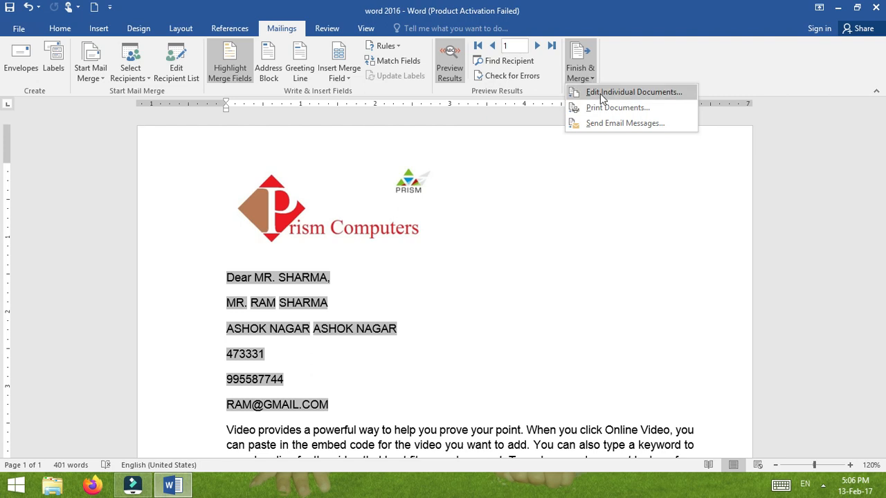
left_click(601, 96)
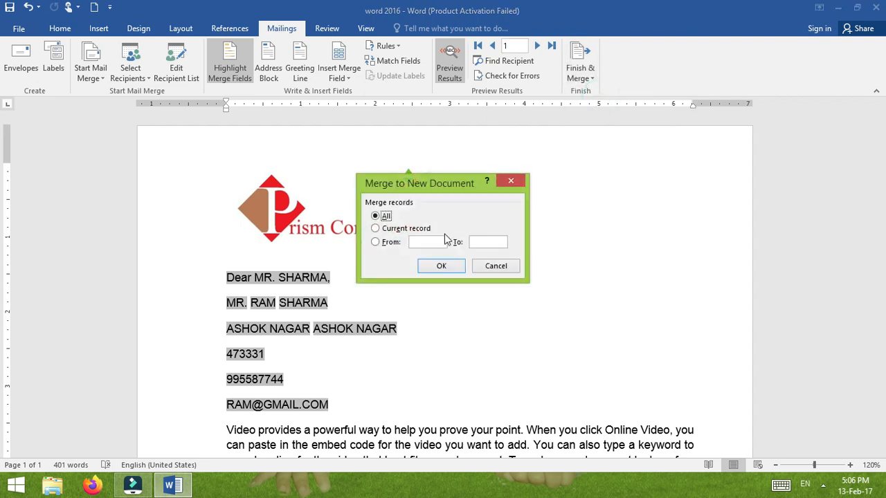
left_click(443, 266)
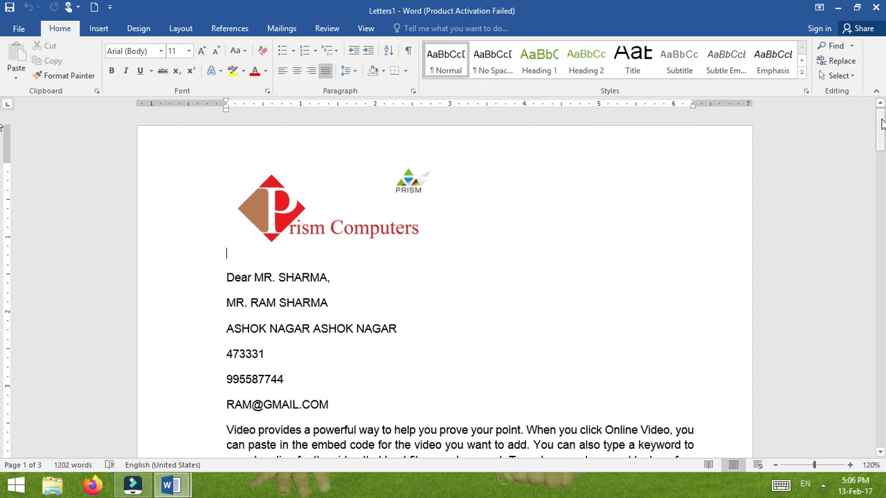
- Look over the merged letters and close their document without saving
mouse_move(882, 123)
left_mouse_down()
mouse_move(883, 365)
mouse_move(882, 120)
left_mouse_up()
left_click(876, 9)
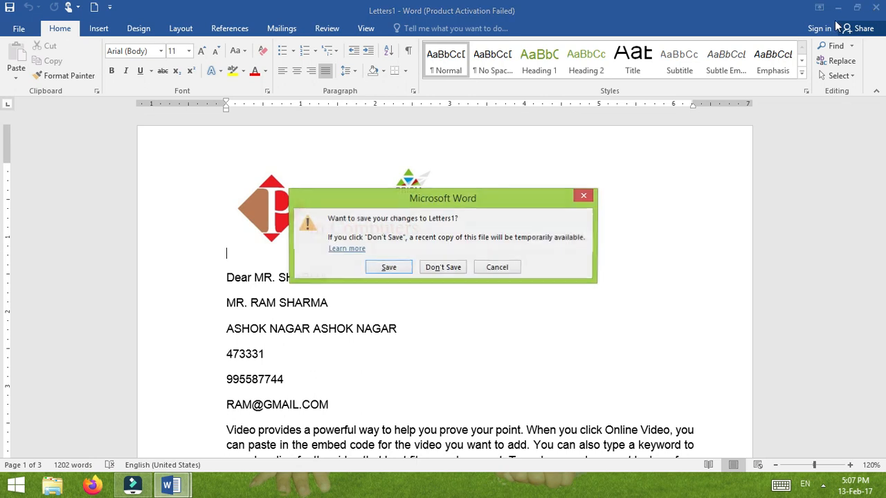
left_click(455, 271)
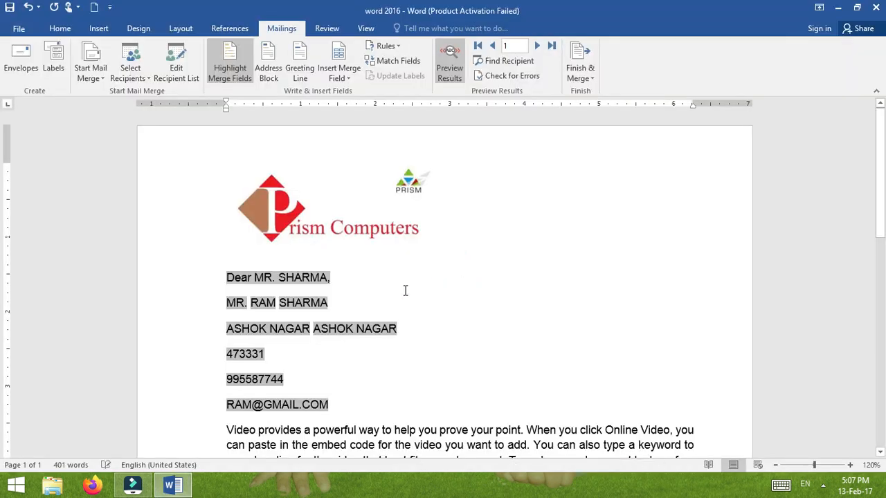
left_click(403, 289)
left_click(581, 77)
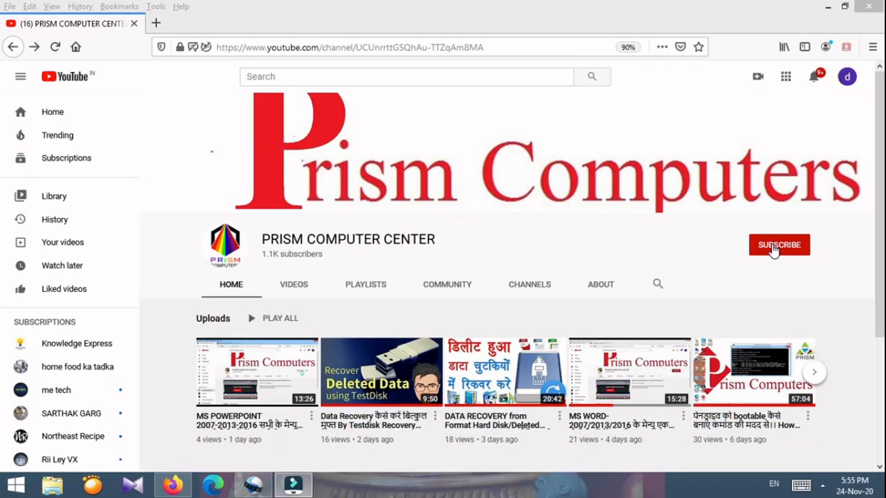
- On YouTube in Firefox, subscribe to the PRISM COMPUTER CENTER channel and activate its notification bell
left_click(774, 246)
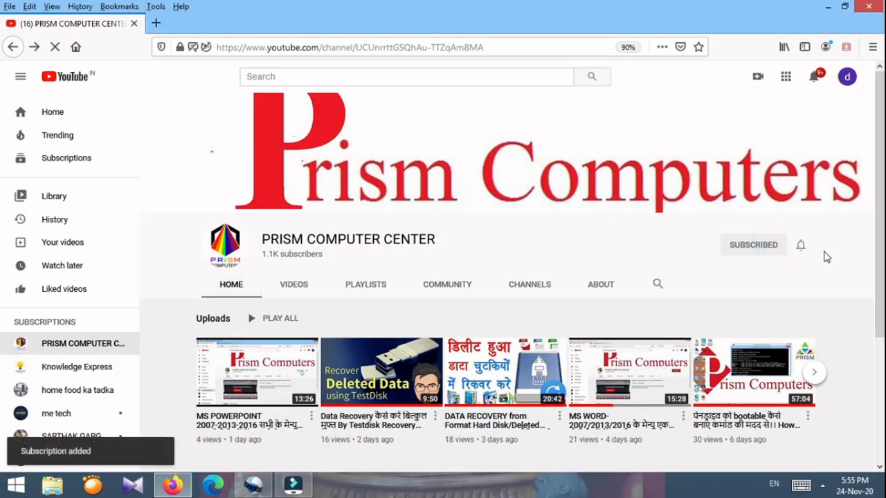
left_click(800, 247)
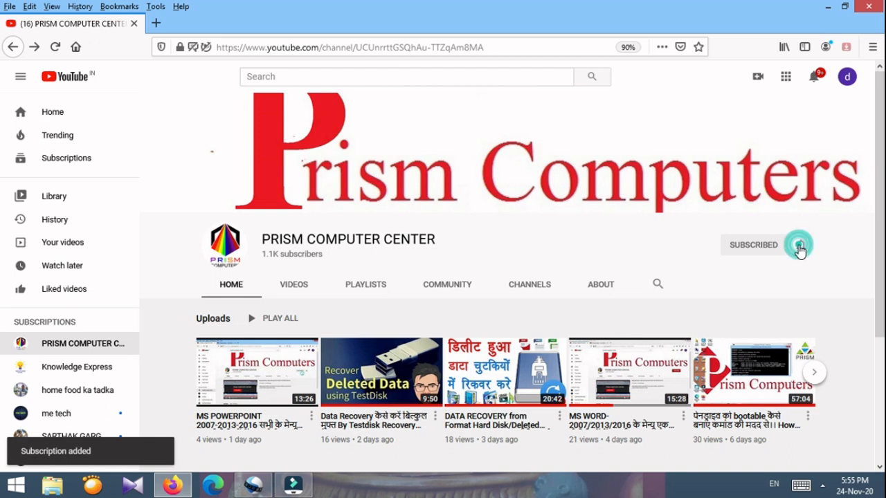